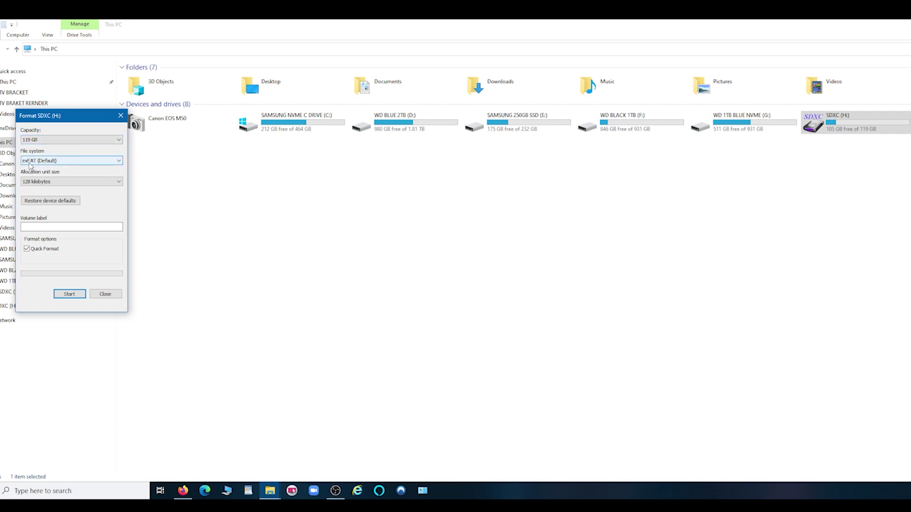
# - Check the file system options for formatting the SDXC (H:) card, and close the format settings without formatting
pyautogui.click(121, 162)
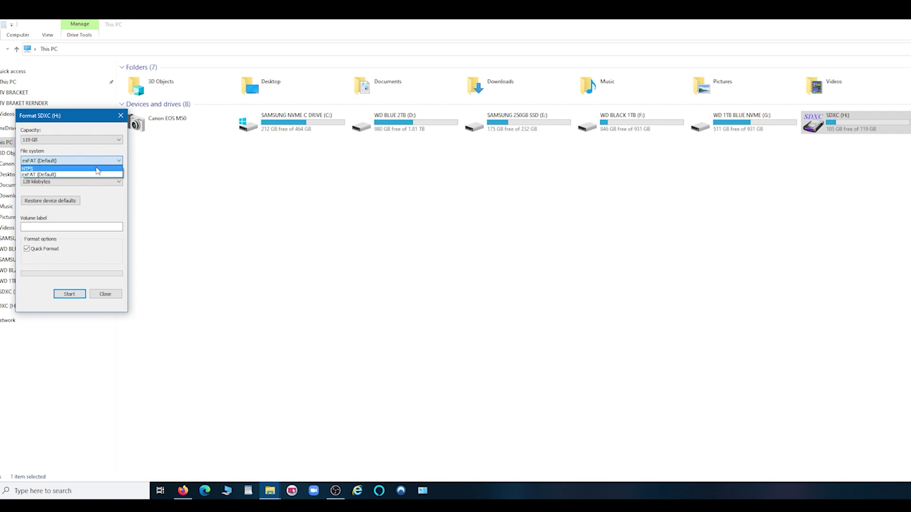
pyautogui.click(122, 118)
pyautogui.click(116, 294)
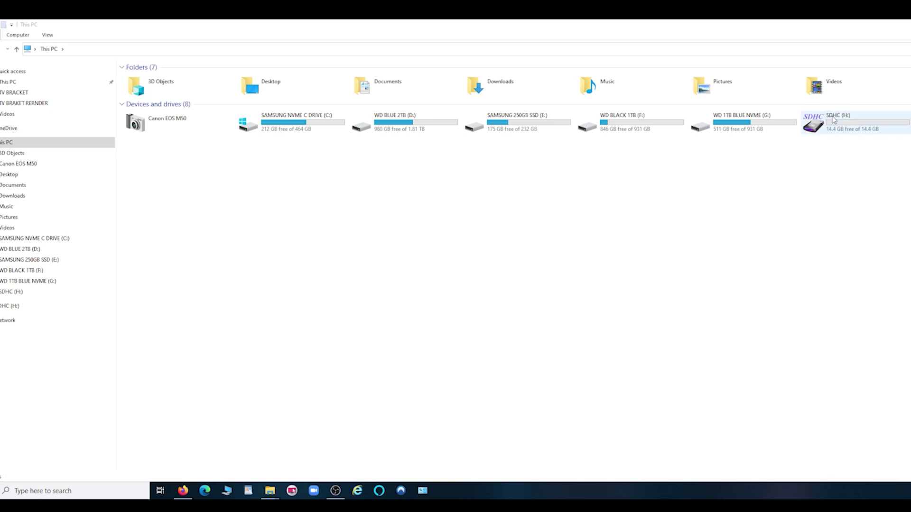
# - Quick-format the SDHC (H:) card as FAT32 with an allocation unit size of 4096 bytes
pyautogui.rightClick(858, 123)
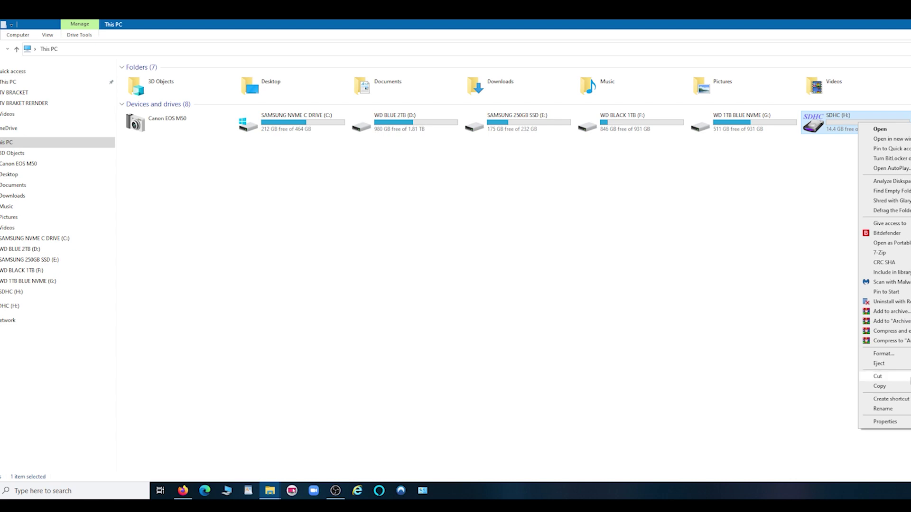
pyautogui.click(893, 354)
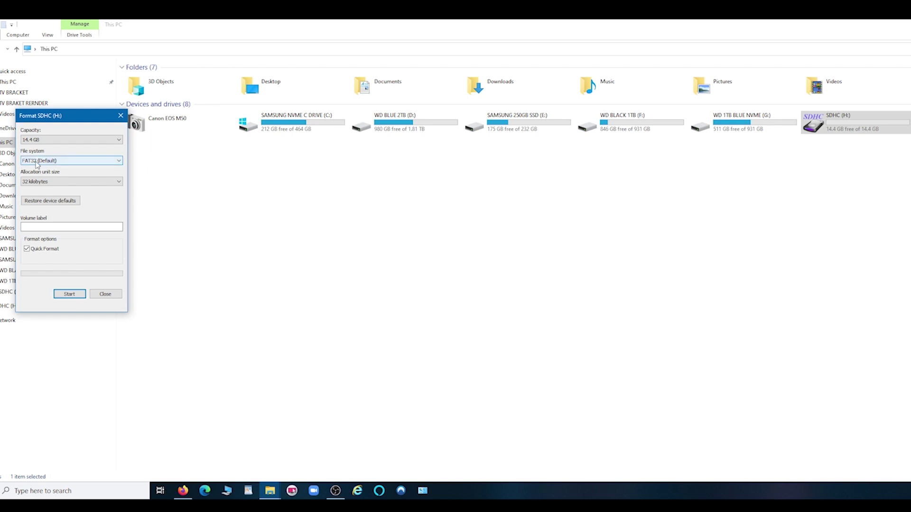
pyautogui.click(119, 162)
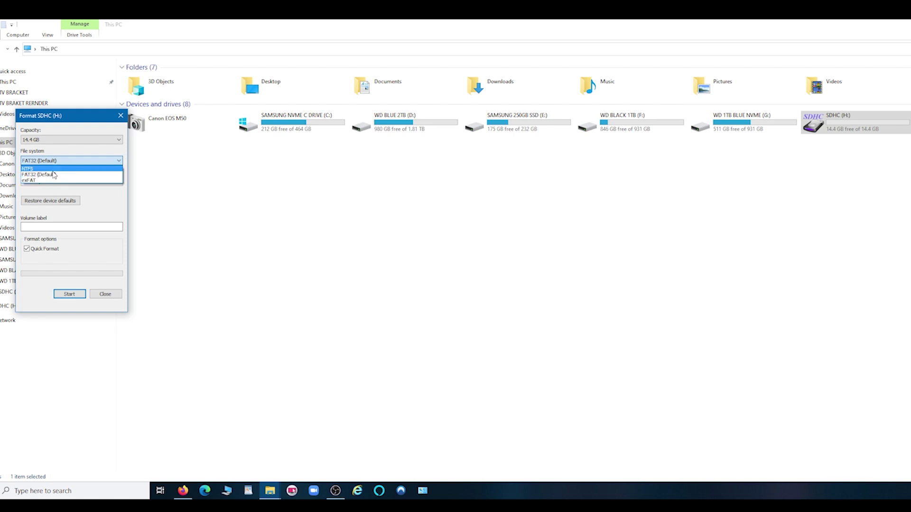
pyautogui.click(56, 175)
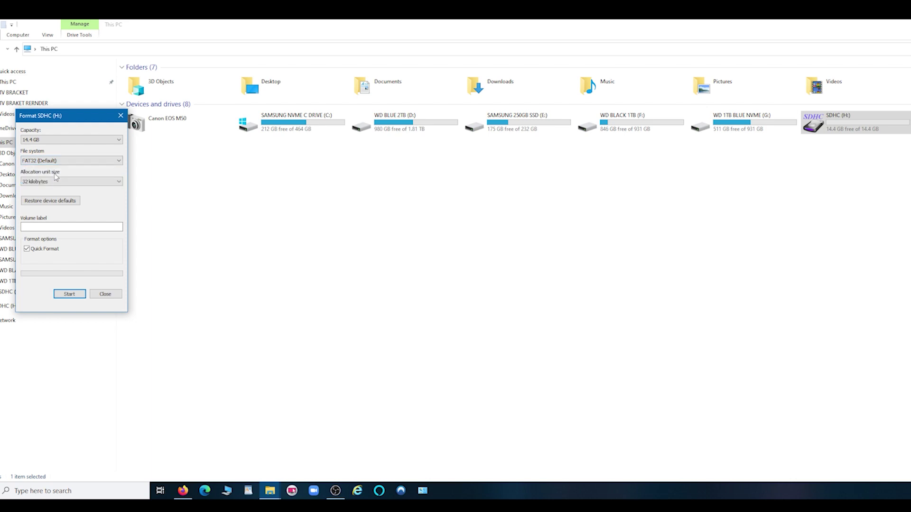
pyautogui.click(119, 182)
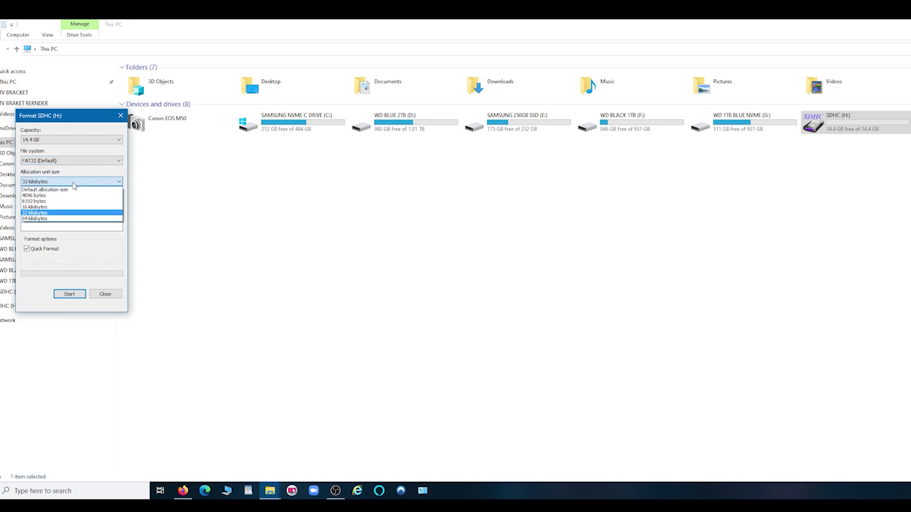
pyautogui.click(46, 196)
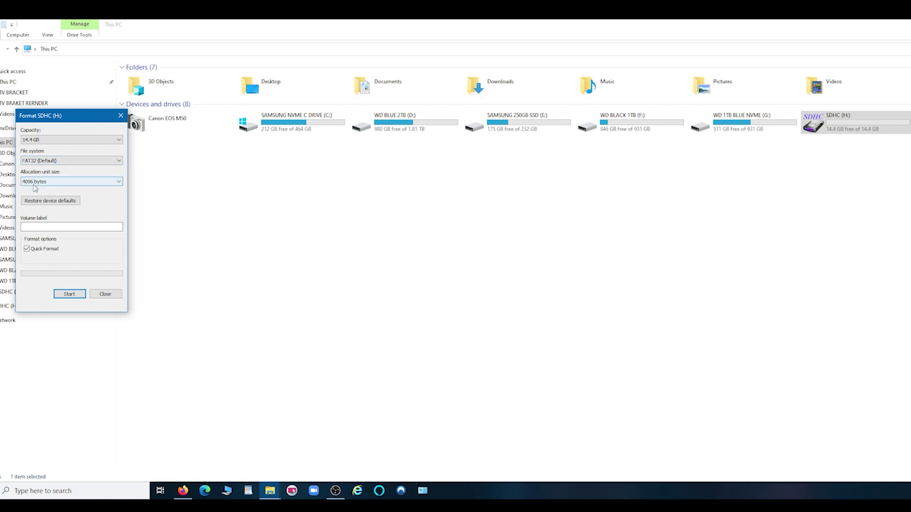
pyautogui.click(69, 294)
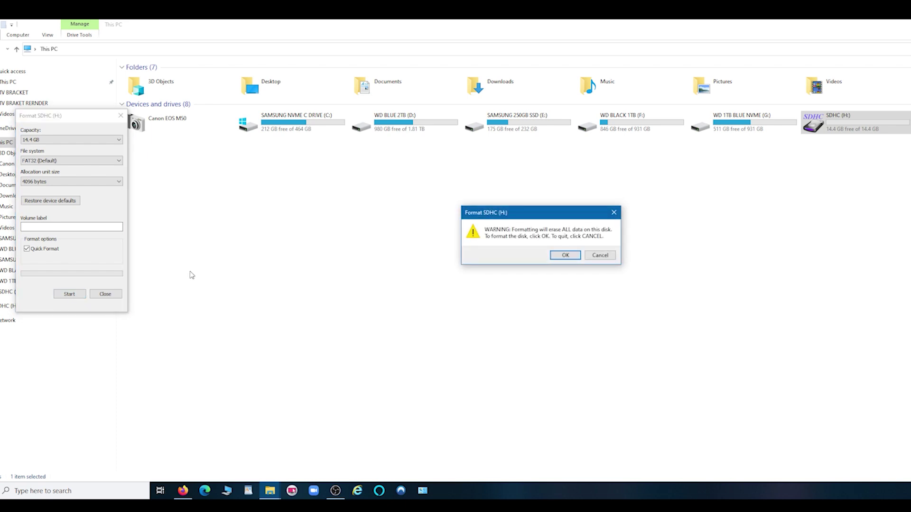
pyautogui.click(561, 257)
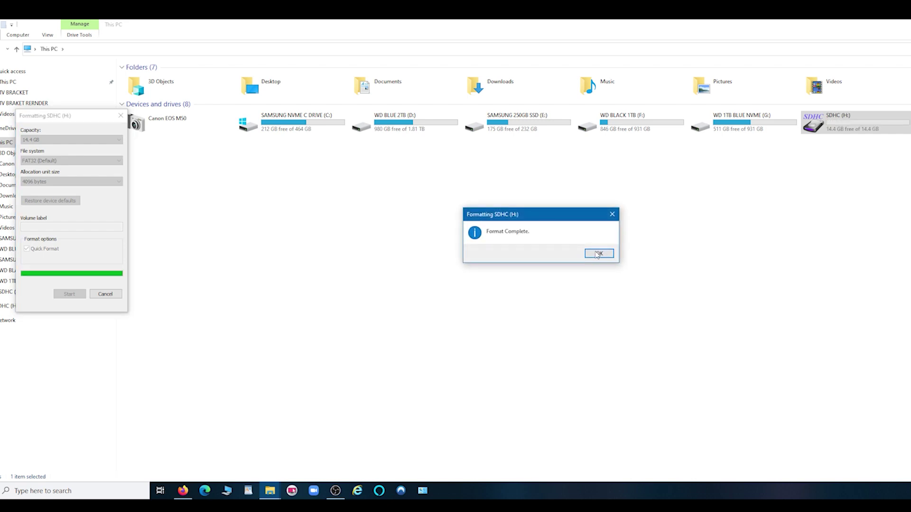
pyautogui.click(597, 254)
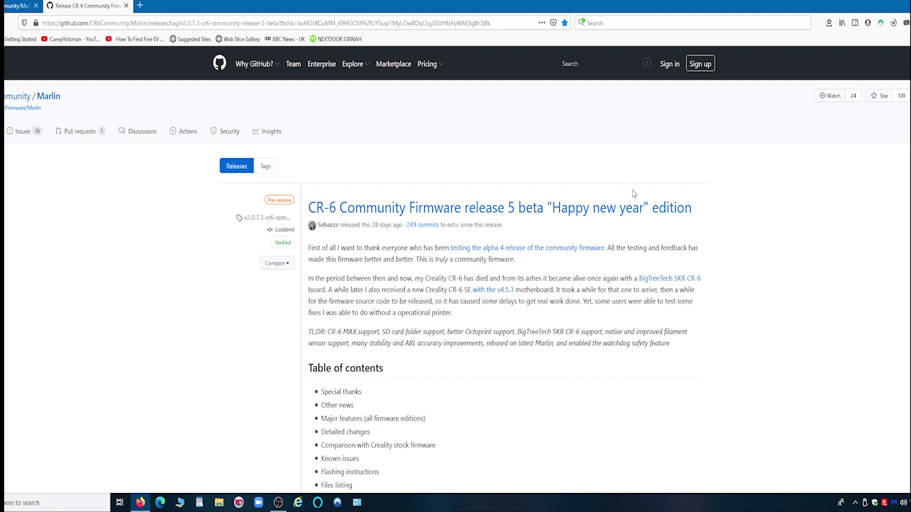
# - Read through the CR-6 Community Firmware release 5 beta notes, including features, changes, flashing instructions, file listing and FAQ, down to the downloadable assets
pyautogui.scroll(-2, 643, 203)
pyautogui.scroll(-9, 656, 208)
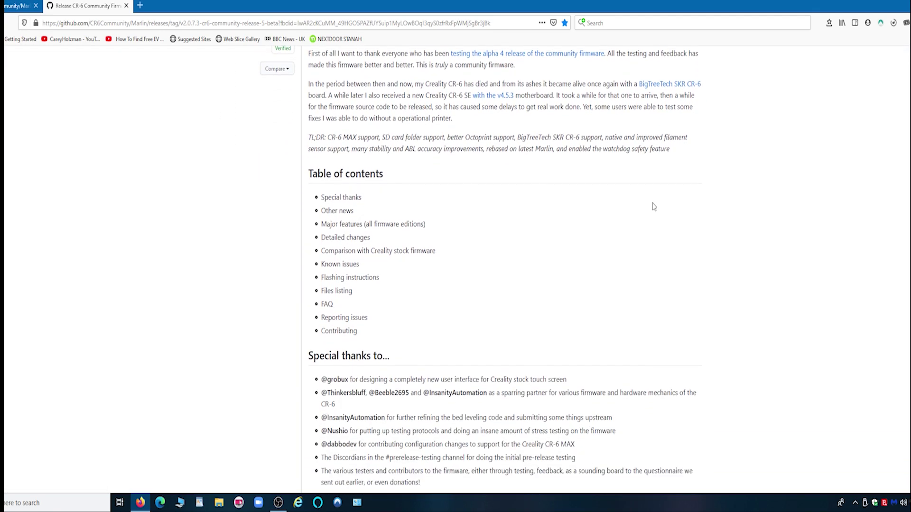
pyautogui.scroll(-3, 654, 206)
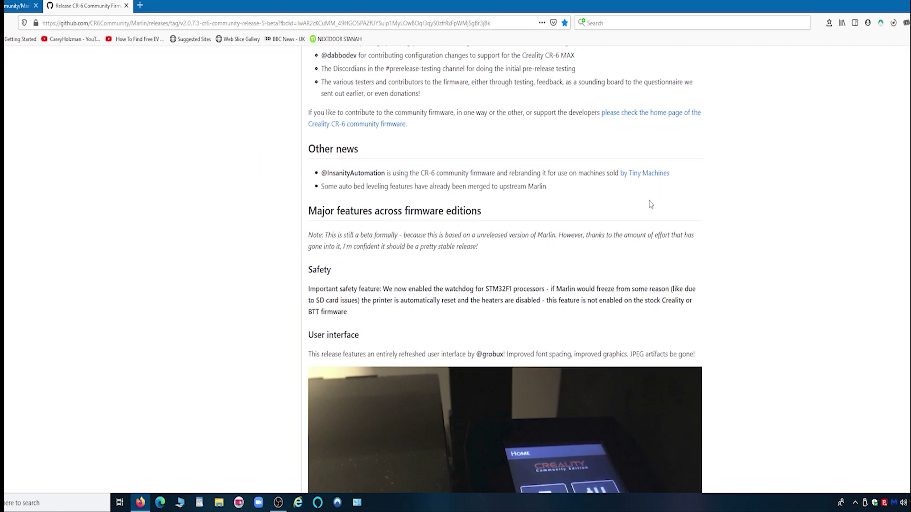
pyautogui.scroll(-6, 653, 205)
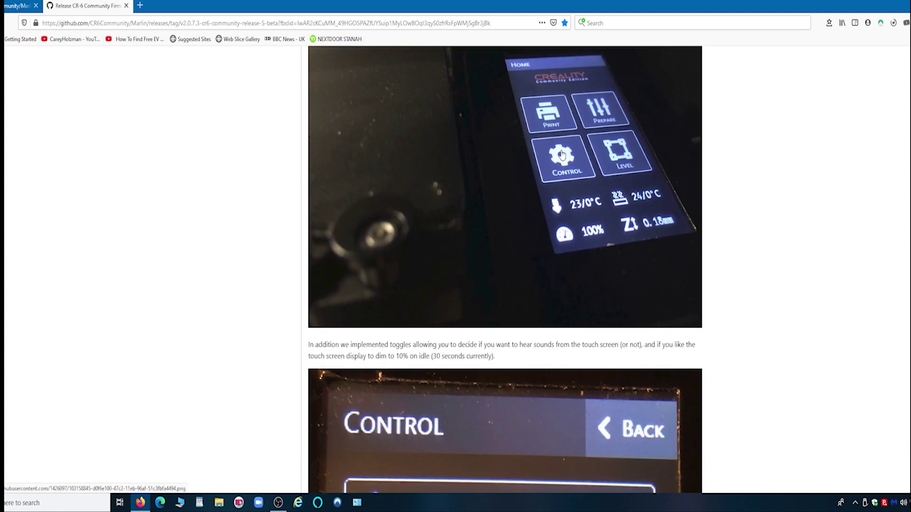
pyautogui.scroll(-5, 630, 255)
pyautogui.scroll(-14, 599, 271)
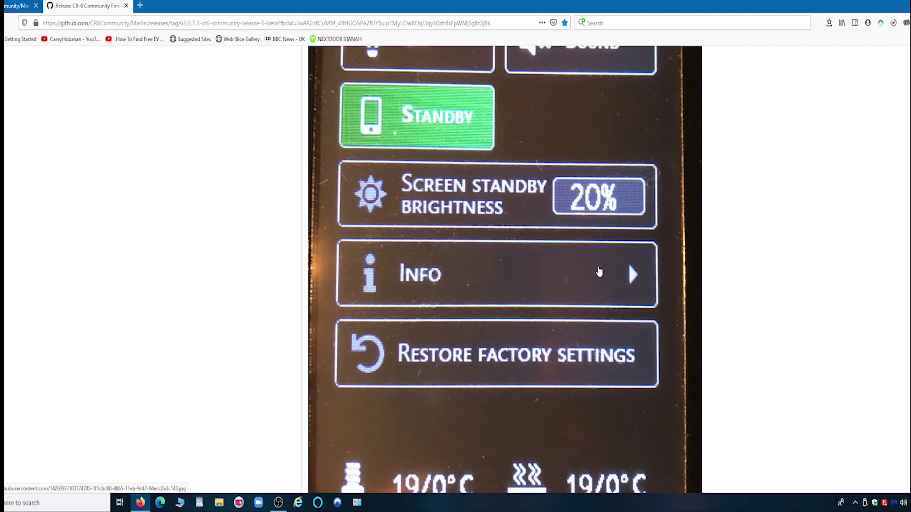
pyautogui.scroll(-4, 694, 256)
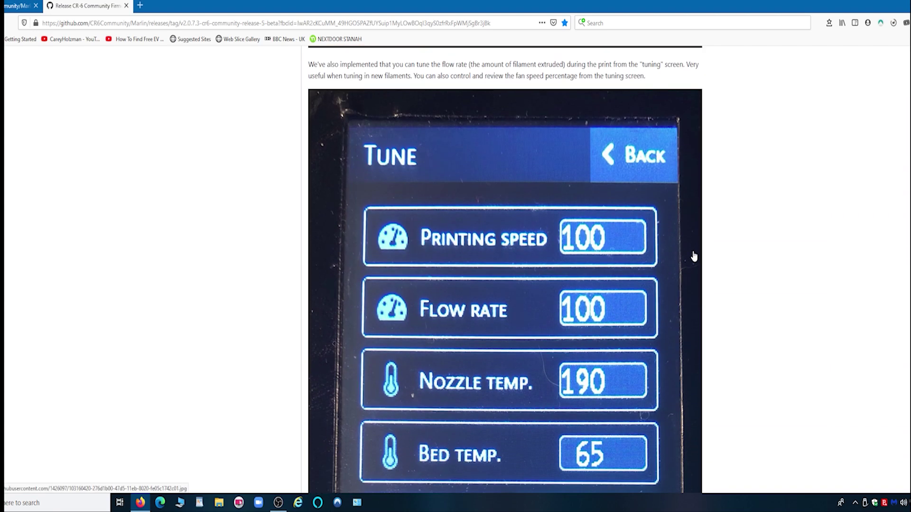
pyautogui.scroll(-6, 653, 270)
pyautogui.scroll(-19, 654, 271)
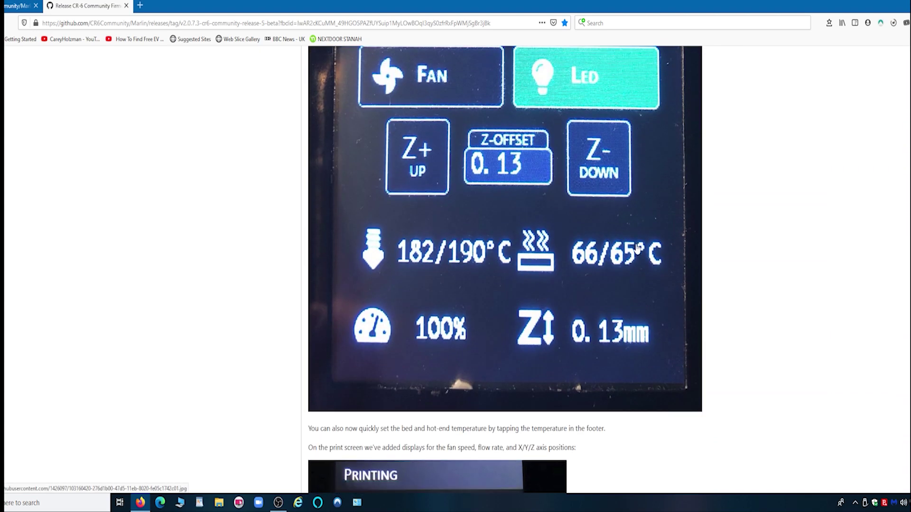
pyautogui.scroll(-17, 635, 247)
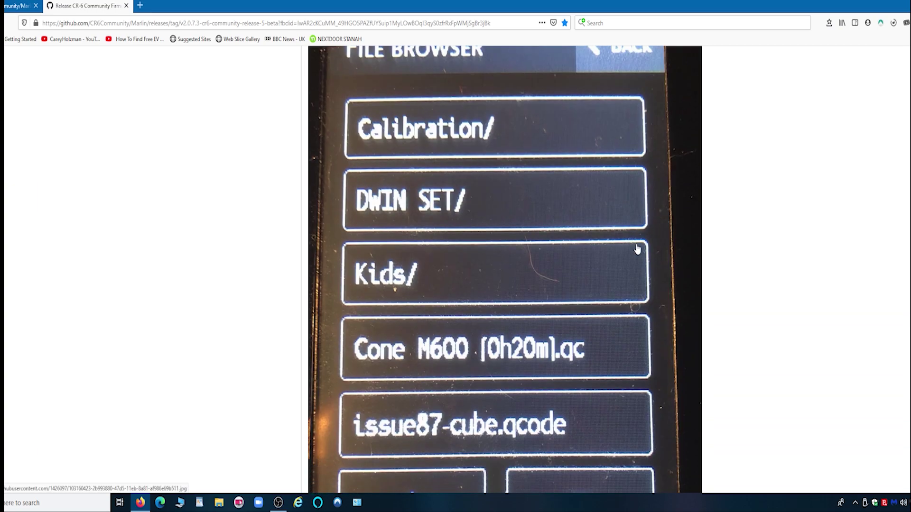
pyautogui.scroll(-19, 634, 247)
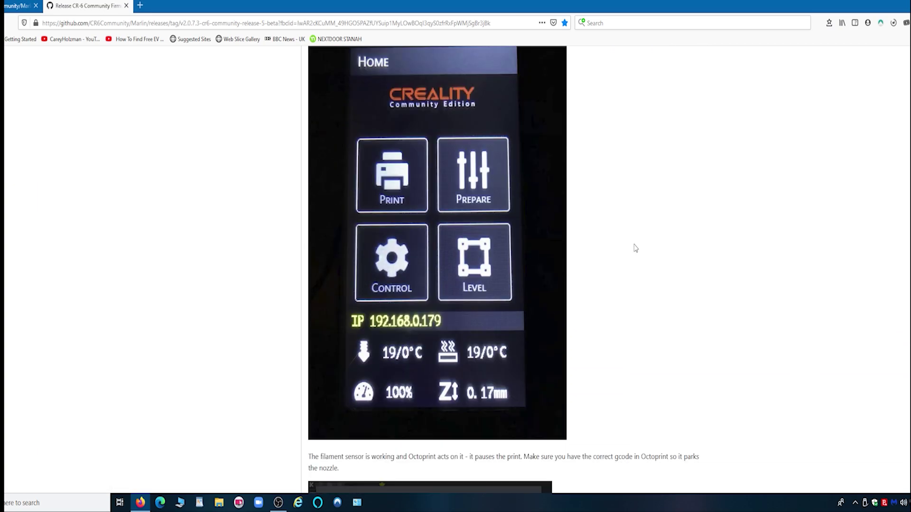
pyautogui.scroll(-5, 635, 248)
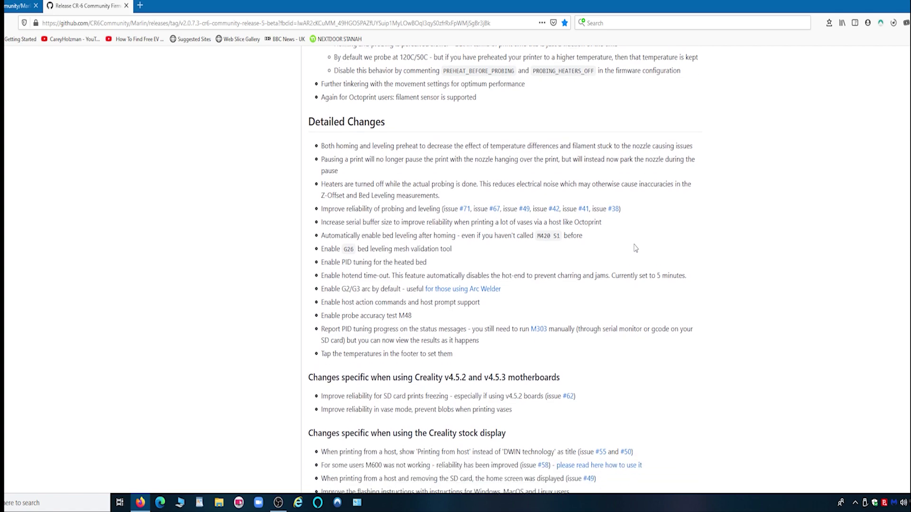
pyautogui.scroll(-5, 569, 217)
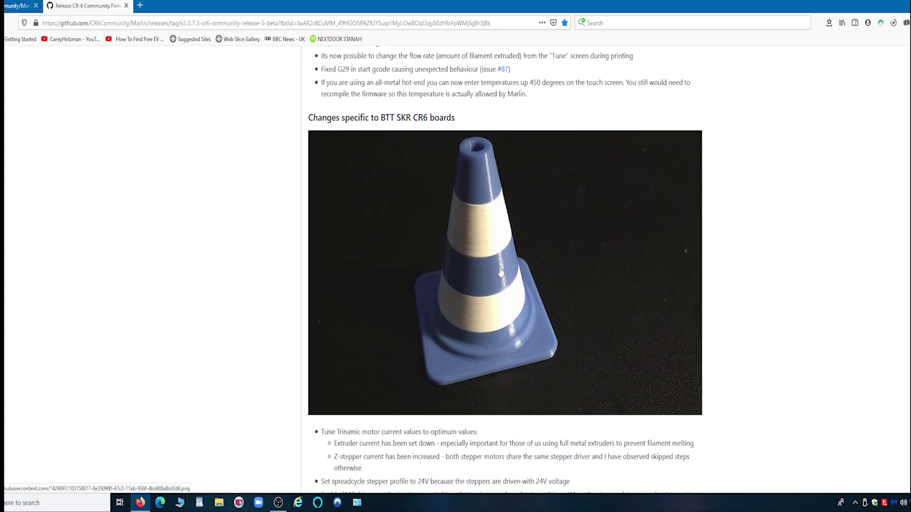
pyautogui.scroll(-2, 539, 216)
pyautogui.scroll(-2, 555, 183)
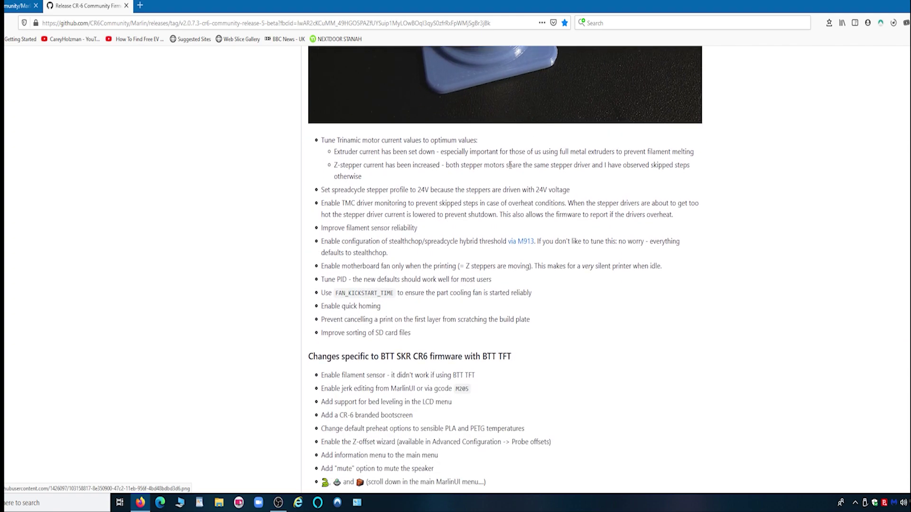
pyautogui.scroll(-4, 545, 153)
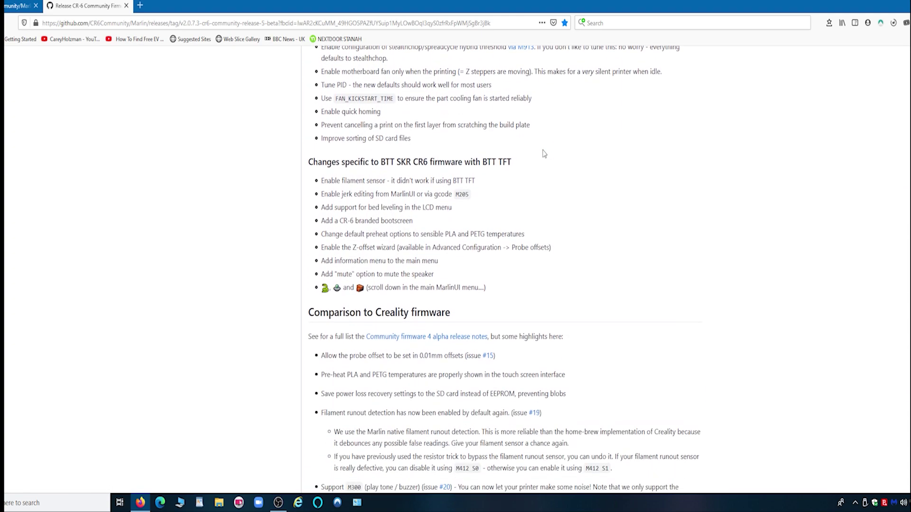
pyautogui.scroll(-5, 544, 154)
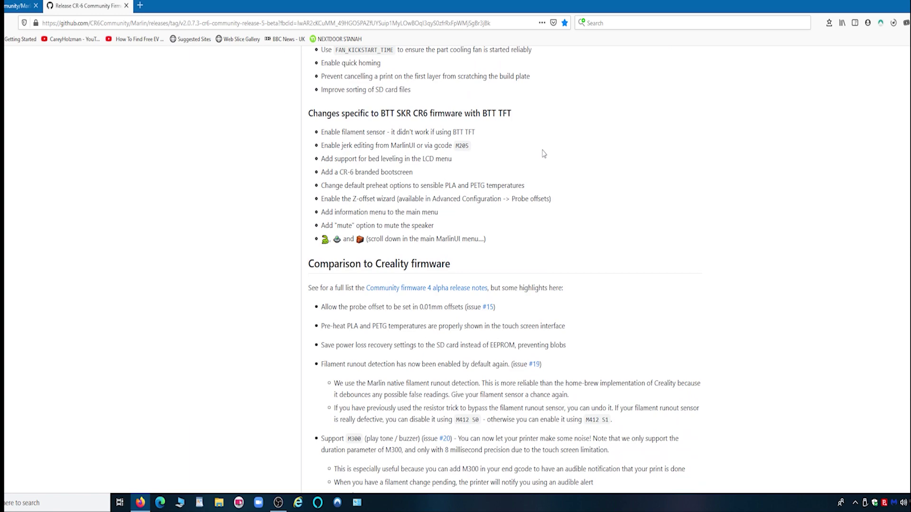
pyautogui.scroll(-9, 546, 154)
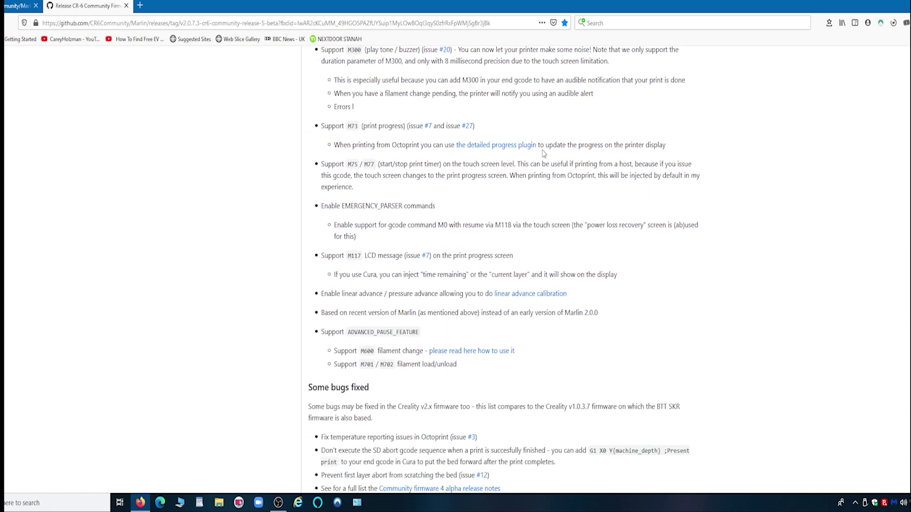
pyautogui.scroll(-12, 544, 153)
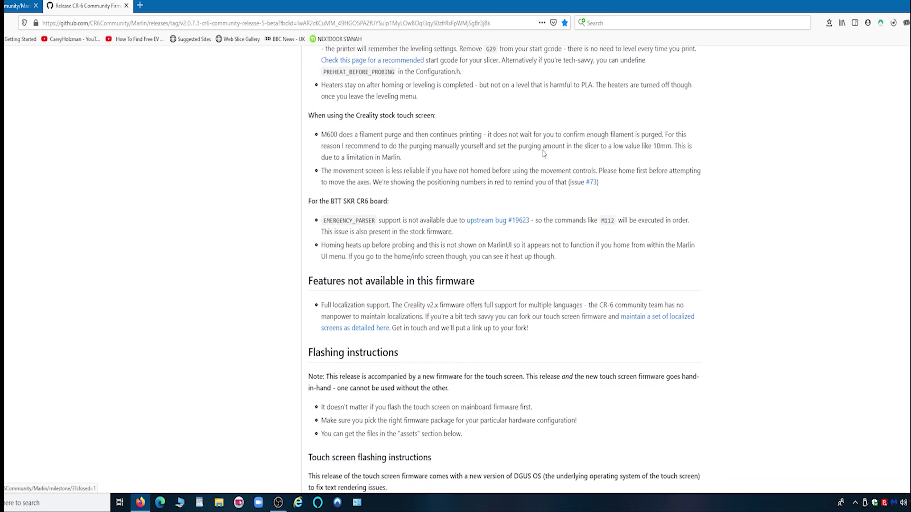
pyautogui.scroll(-12, 544, 155)
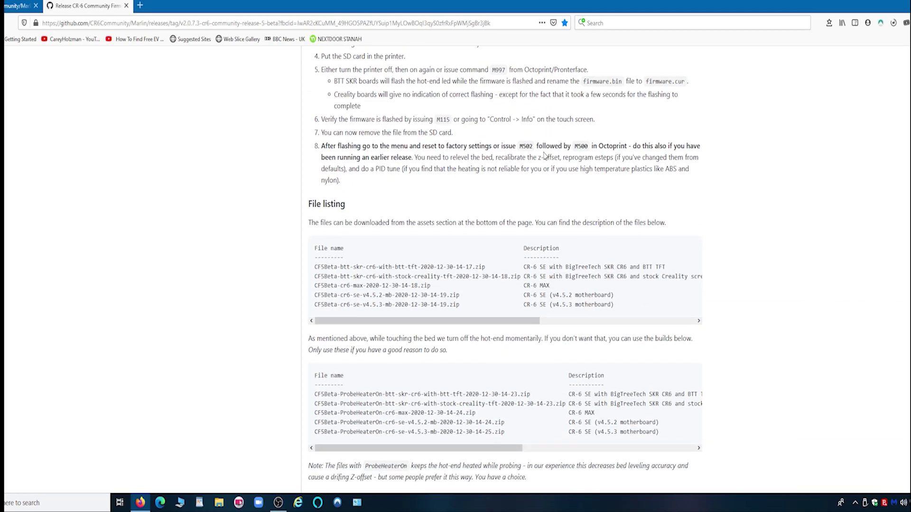
pyautogui.scroll(-12, 547, 156)
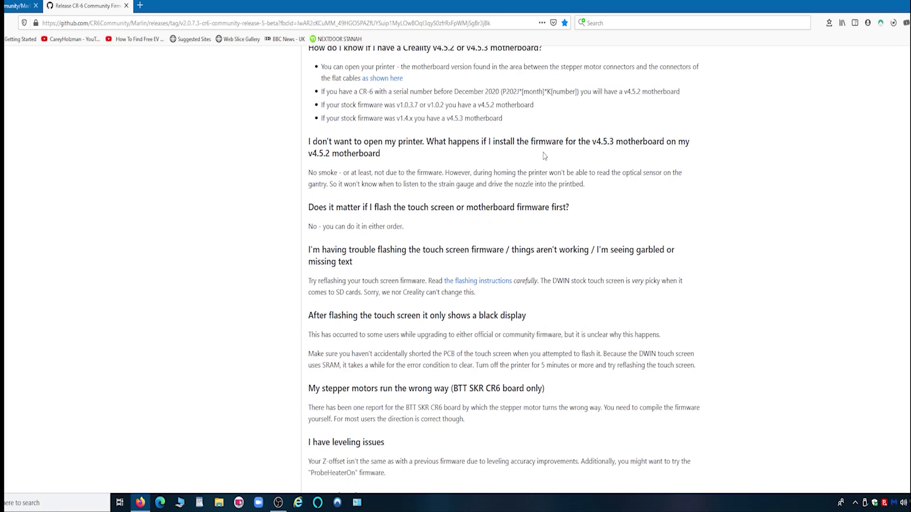
pyautogui.scroll(-10, 545, 158)
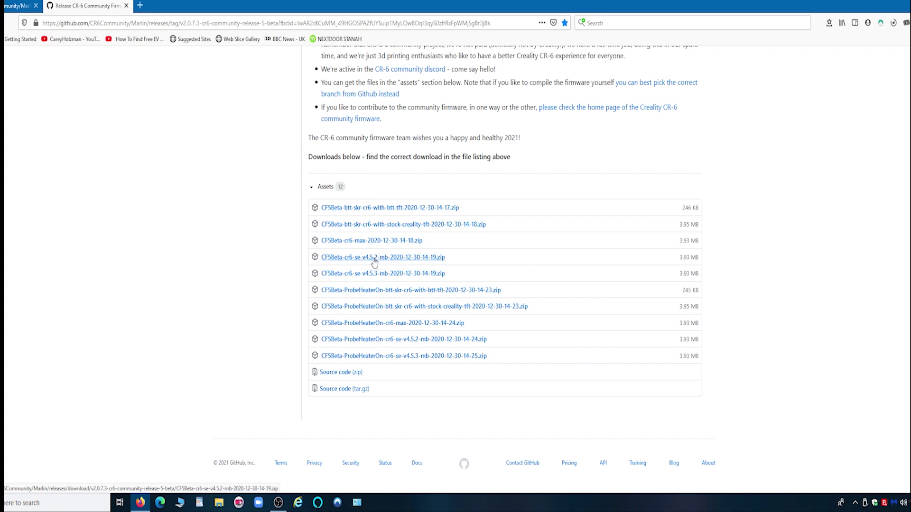
pyautogui.click(374, 260)
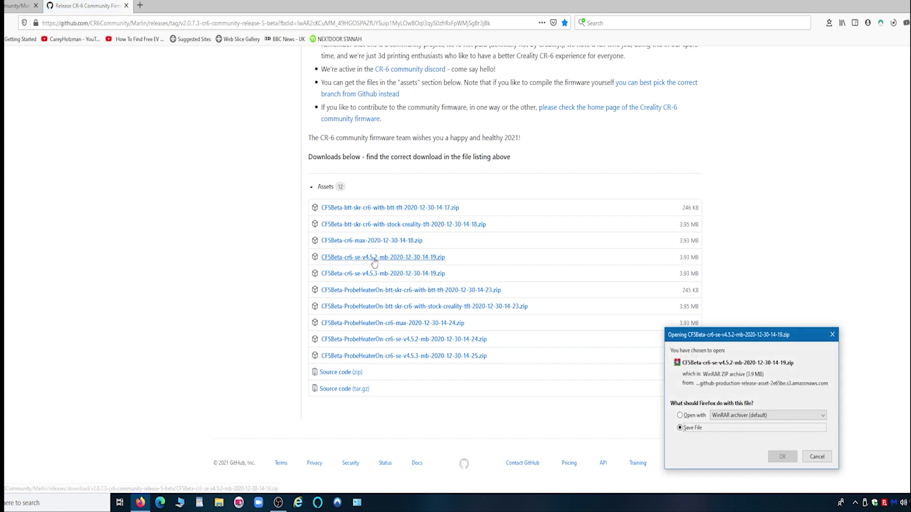
pyautogui.click(783, 457)
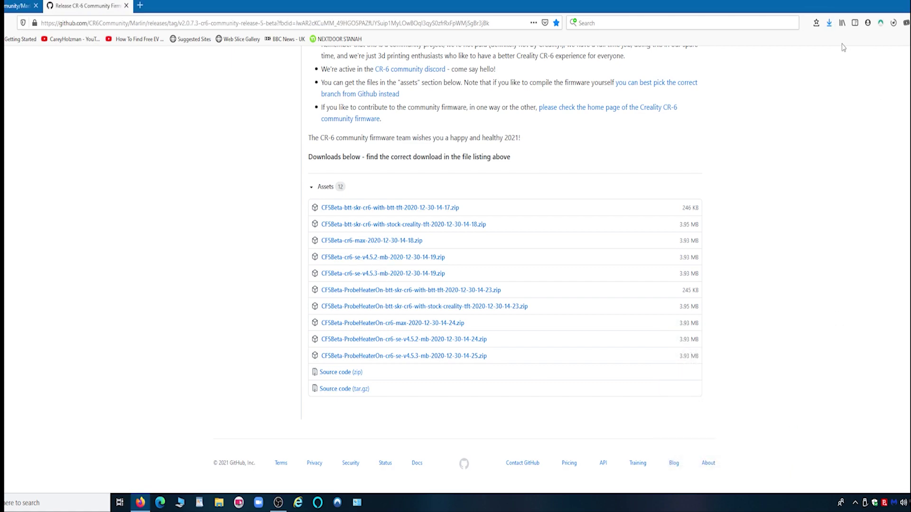
pyautogui.rightClick(830, 25)
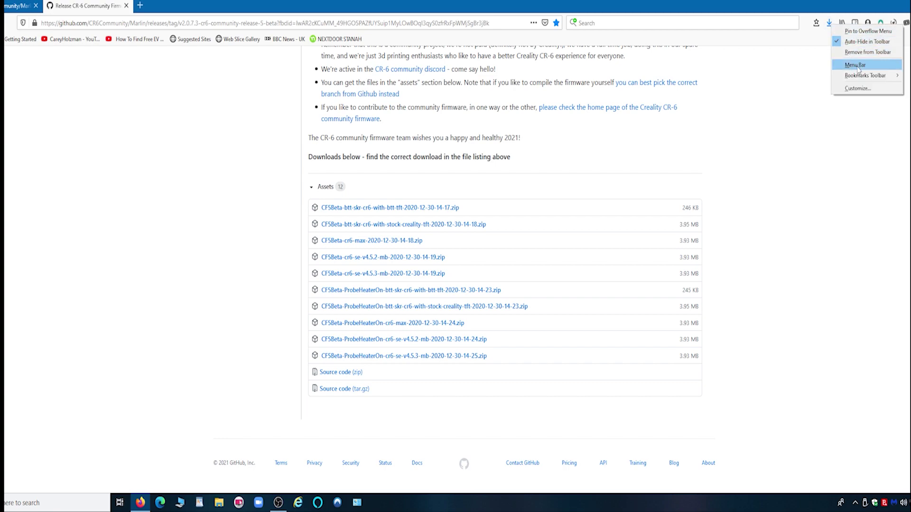
pyautogui.click(829, 24)
pyautogui.rightClick(736, 49)
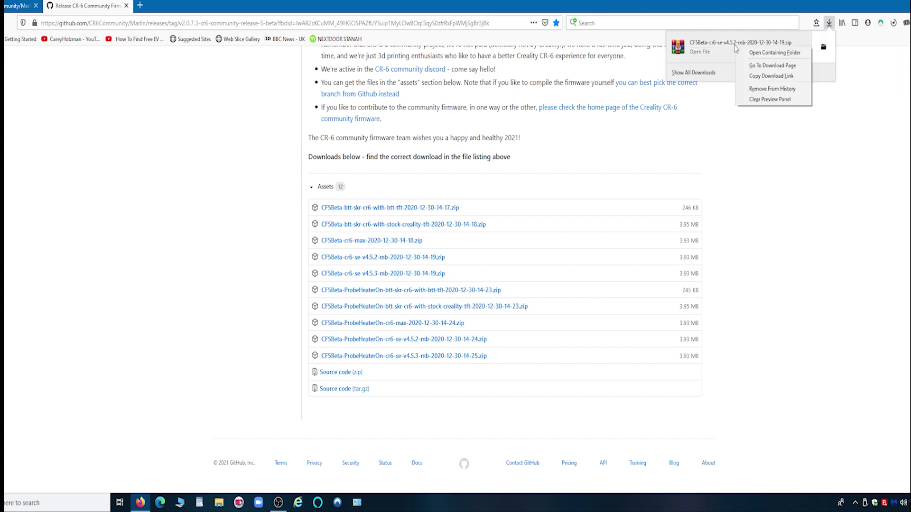
pyautogui.click(769, 53)
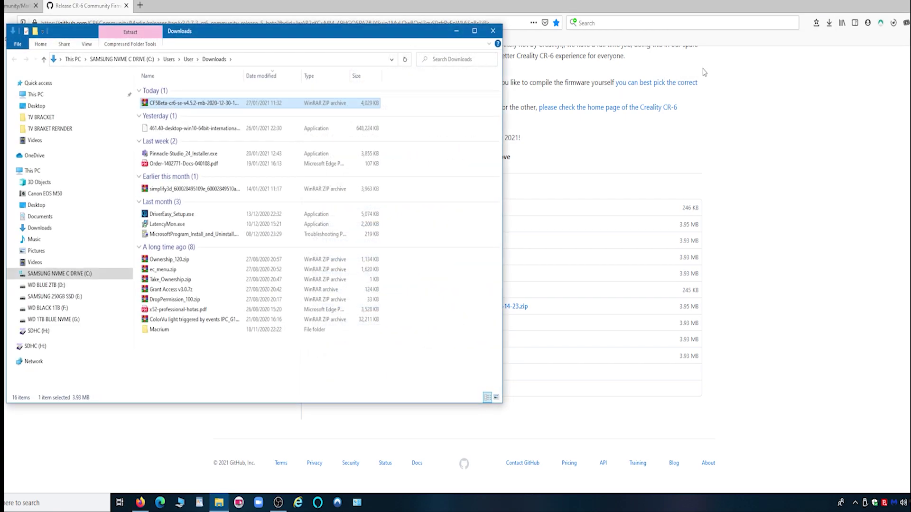
pyautogui.rightClick(173, 105)
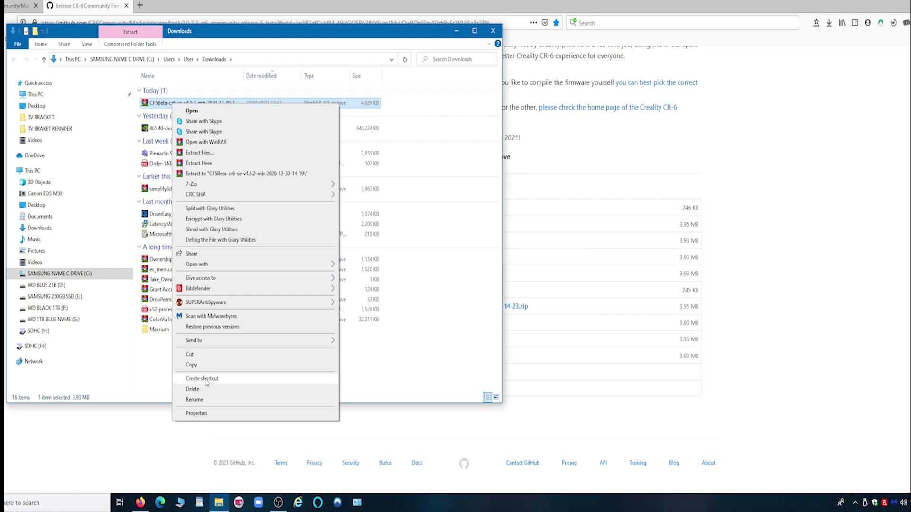
pyautogui.click(189, 355)
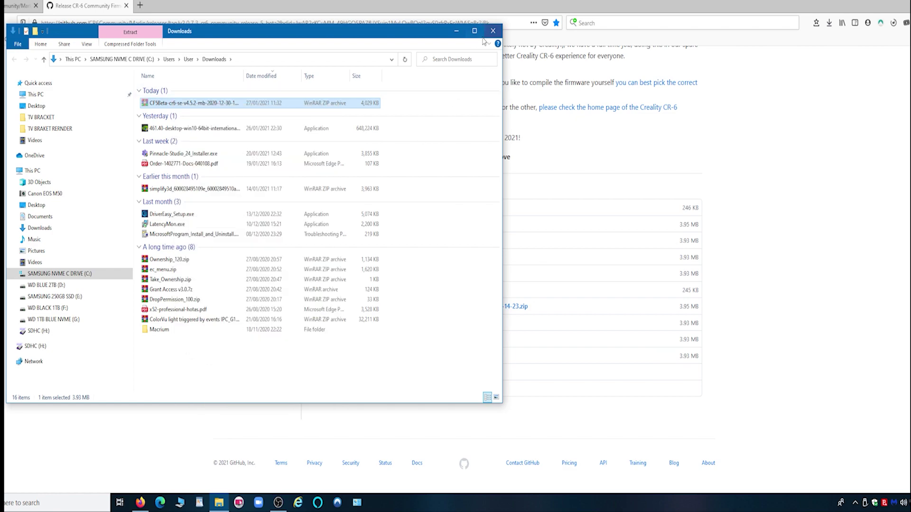
pyautogui.click(499, 36)
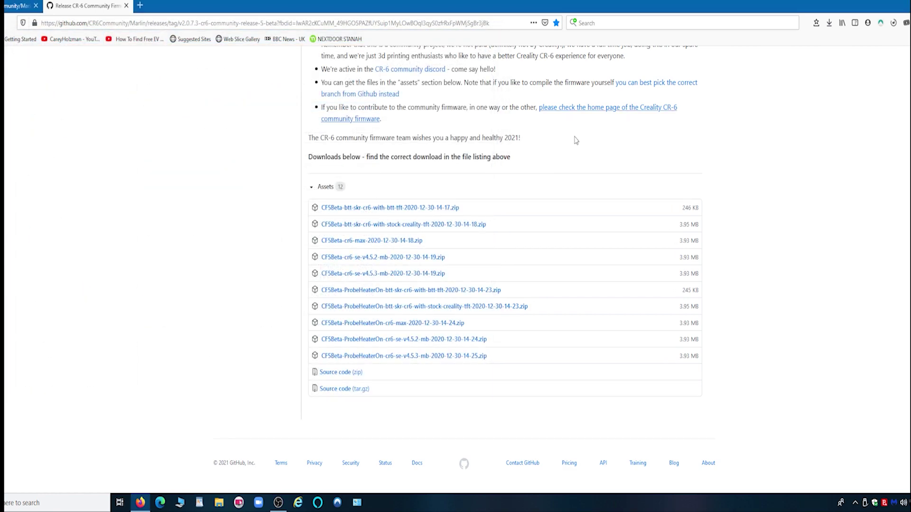
pyautogui.click(908, 4)
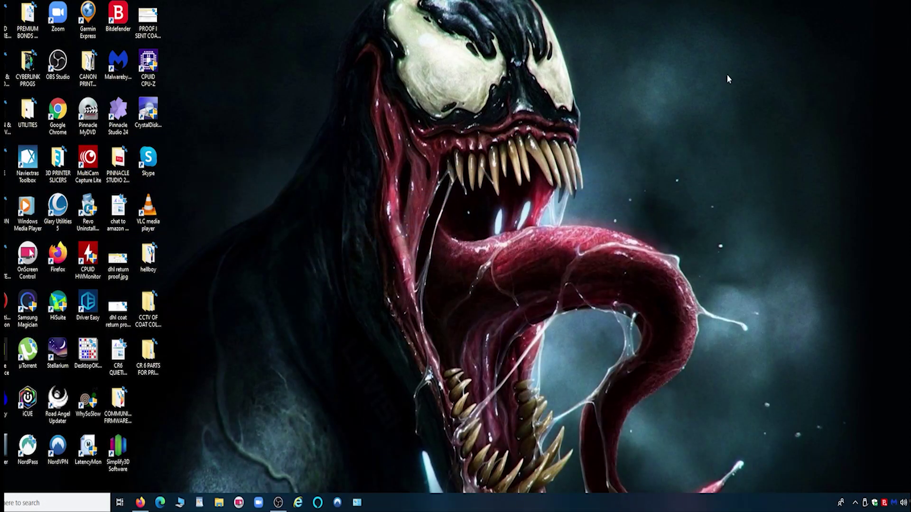
# - Create a new folder named "main download zip" on the desktop
pyautogui.rightClick(416, 114)
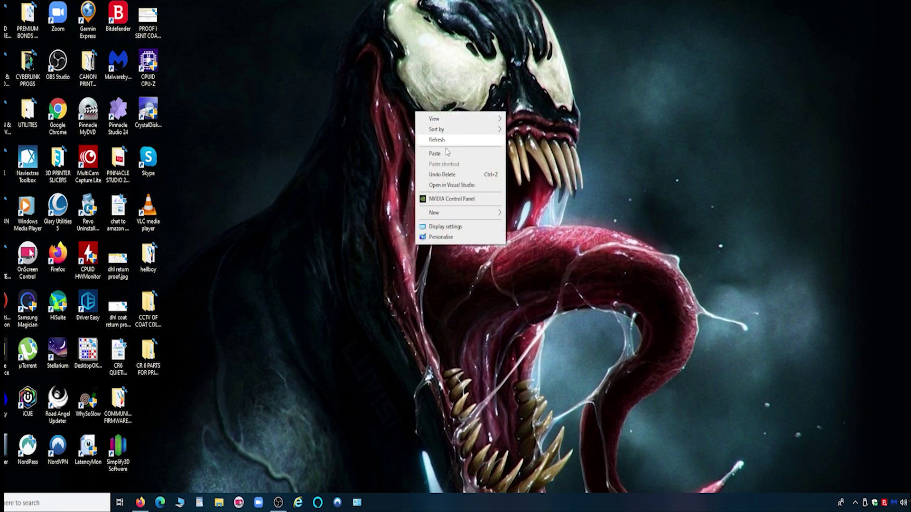
pyautogui.moveTo(468, 217)
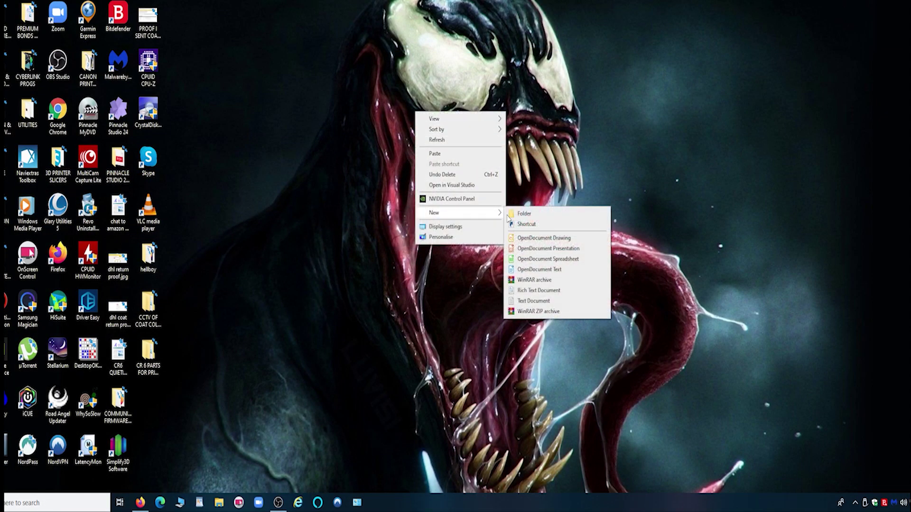
pyautogui.click(539, 219)
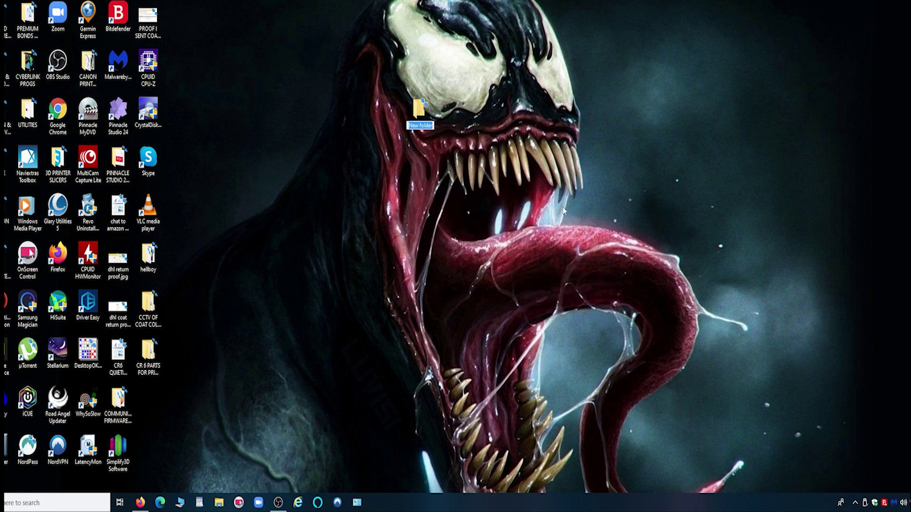
pyautogui.write('mau')
pyautogui.press('BackSpace')
pyautogui.write('in download')
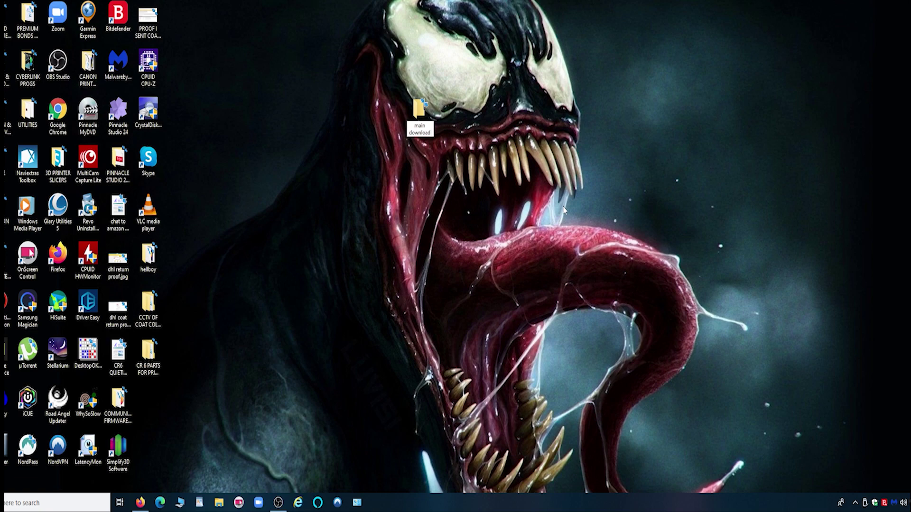
pyautogui.write(' zip')
# - Paste the cut firmware zip into the main download zip folder and extract its contents directly there
pyautogui.doubleClick(415, 111)
pyautogui.rightClick(284, 128)
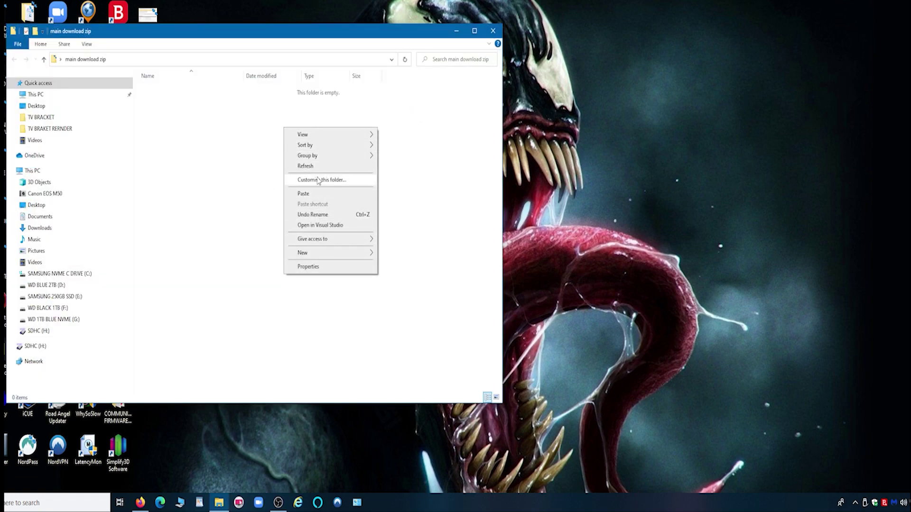
pyautogui.click(319, 194)
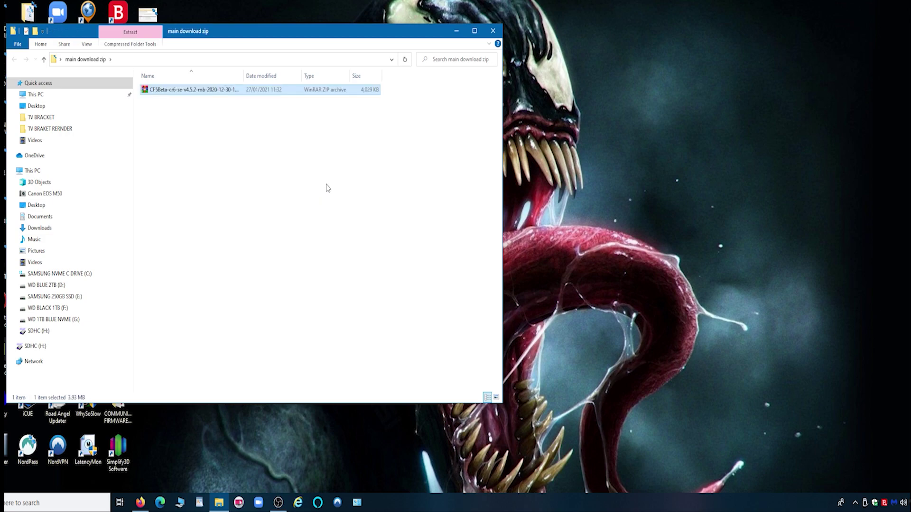
pyautogui.rightClick(166, 91)
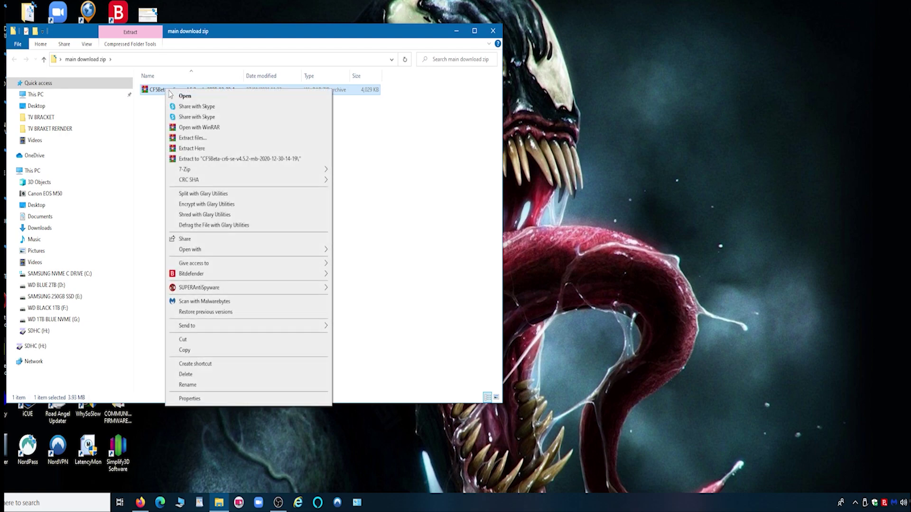
pyautogui.click(202, 148)
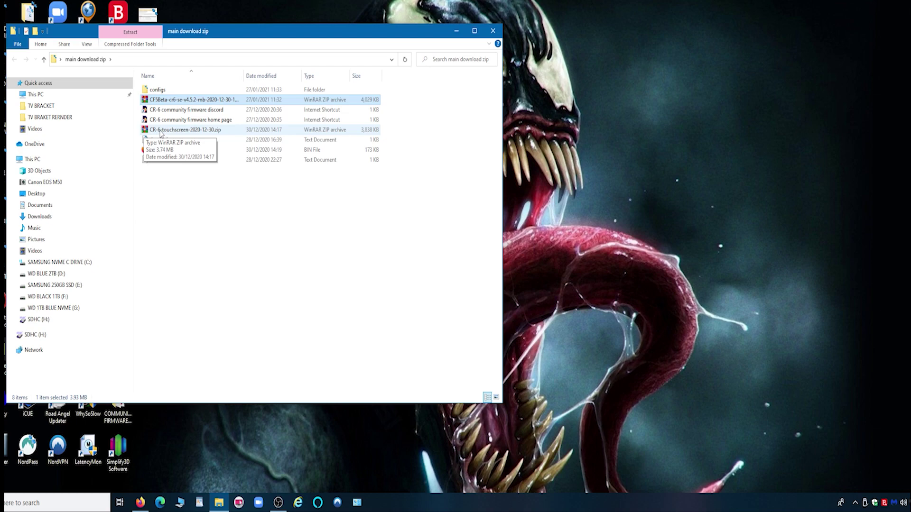
# - Create another new folder on the desktop named "screen firmware"
pyautogui.rightClick(609, 115)
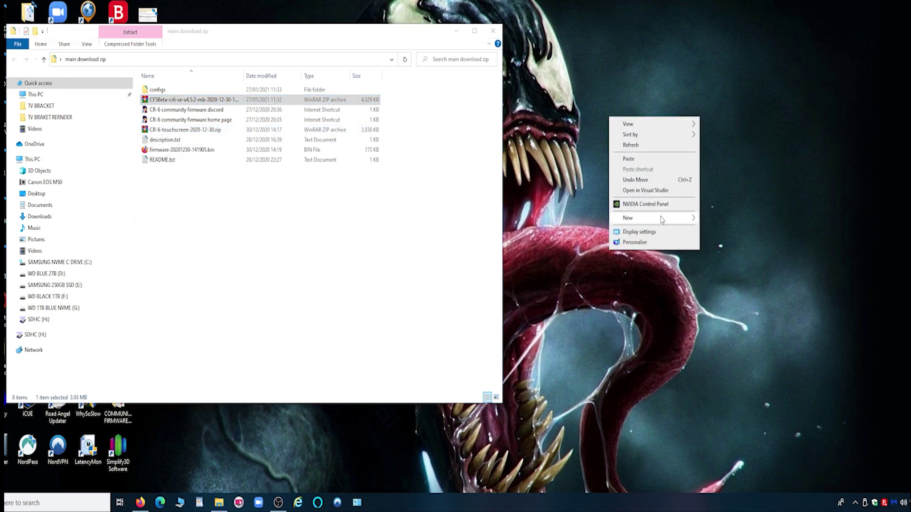
pyautogui.moveTo(662, 220)
pyautogui.click(718, 220)
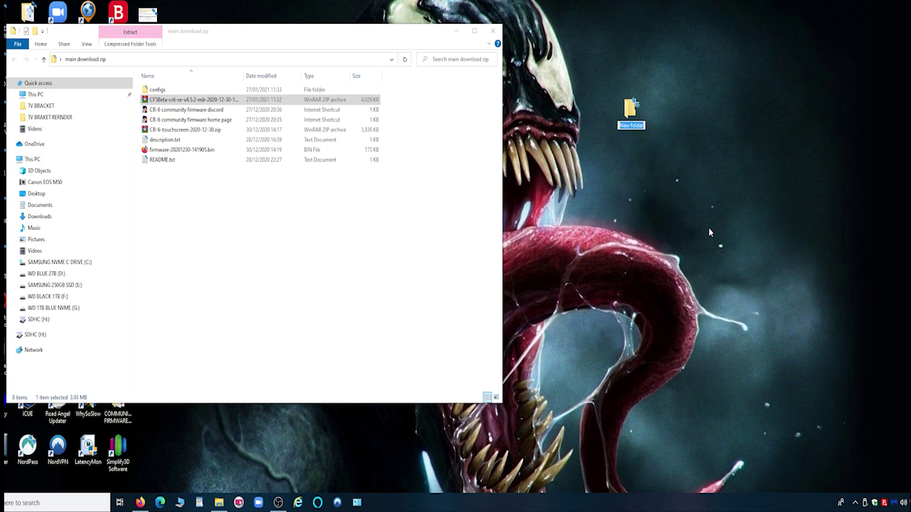
pyautogui.write('screen firmware')
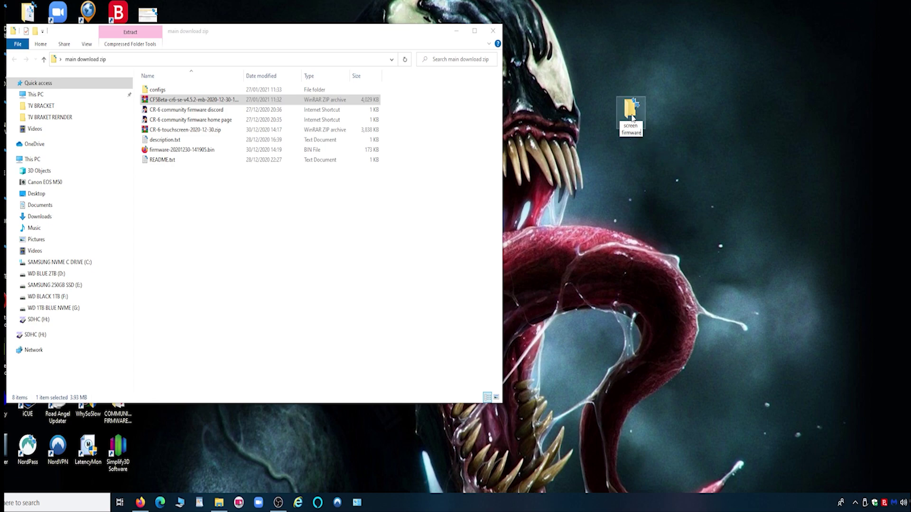
pyautogui.press('Return')
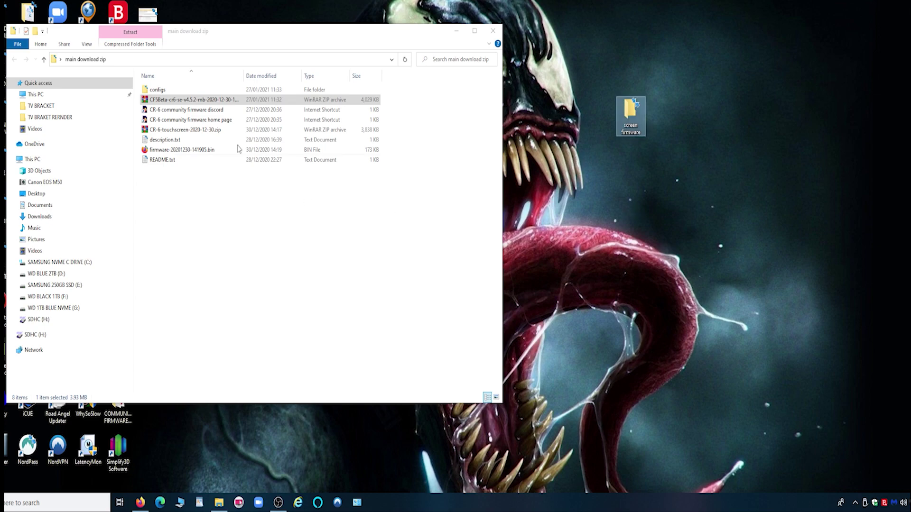
# - Extract CR-6-touchscreen-2020-12-30.zip into the screen firmware folder on the desktop
pyautogui.rightClick(170, 133)
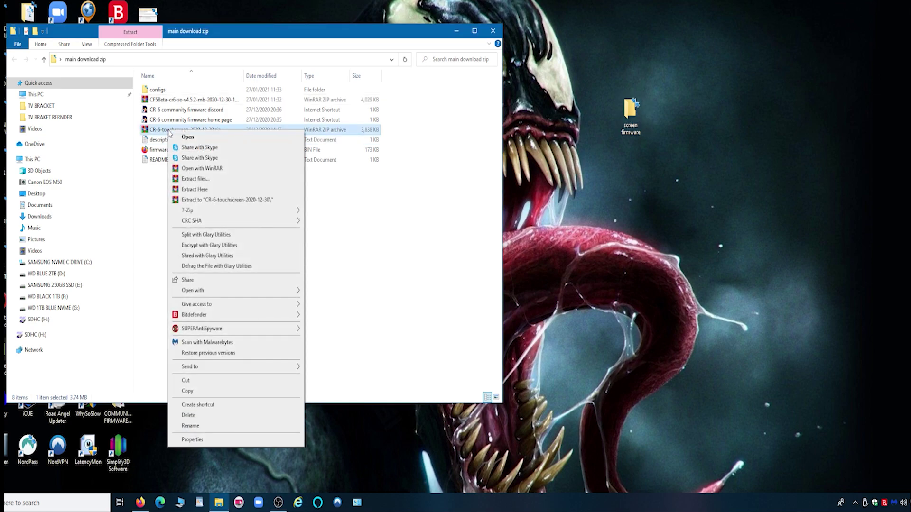
pyautogui.click(210, 182)
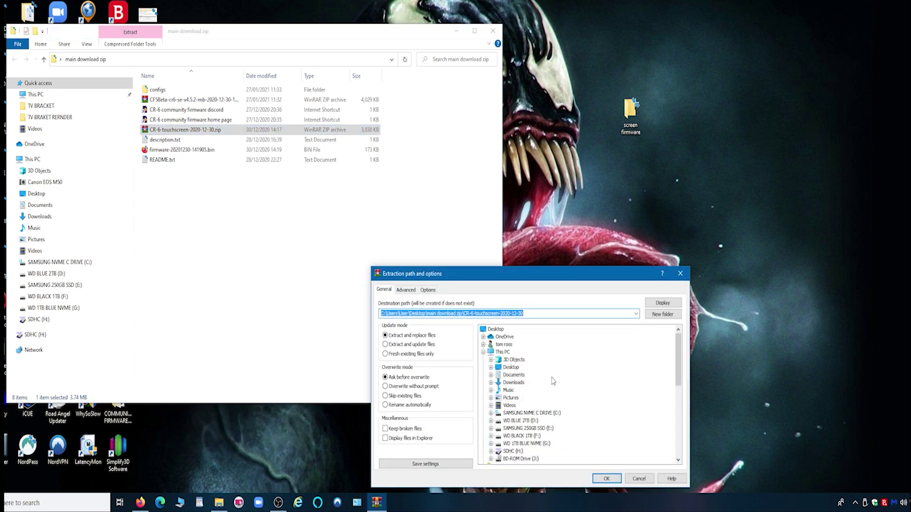
pyautogui.scroll(-1, 549, 383)
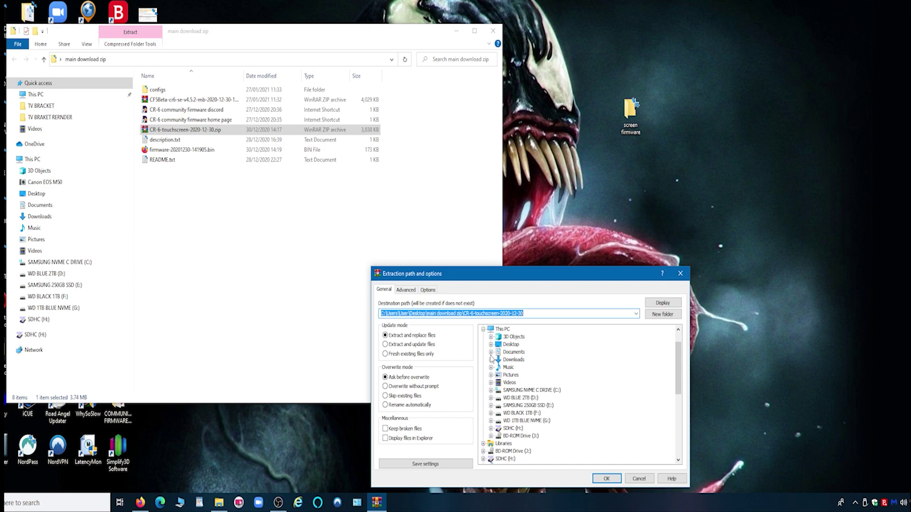
pyautogui.click(498, 345)
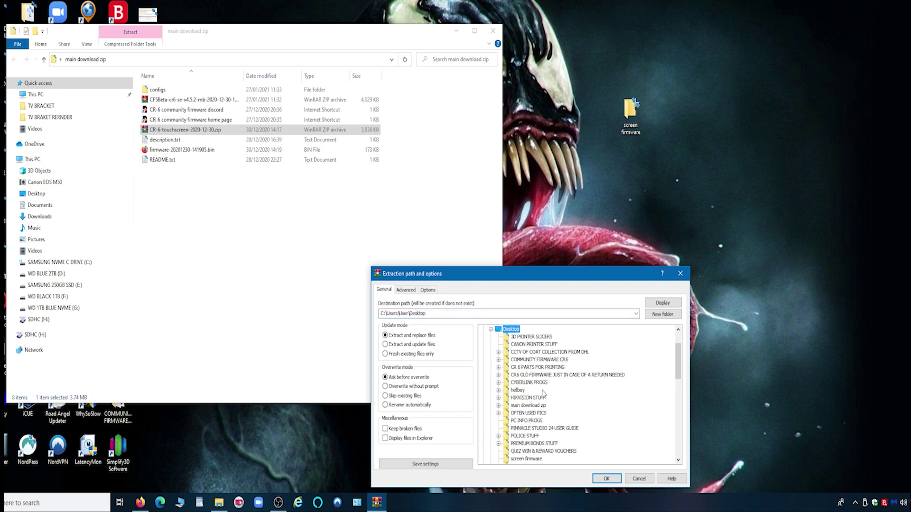
pyautogui.scroll(-1, 544, 393)
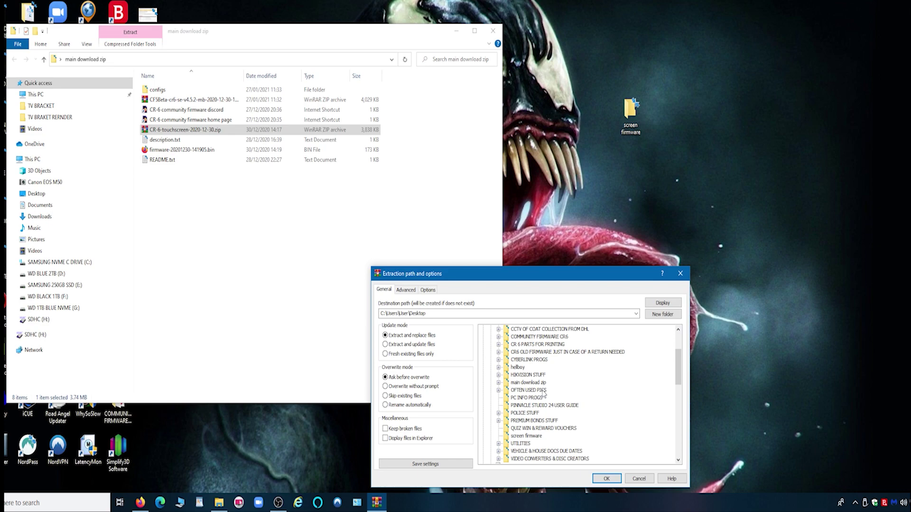
pyautogui.scroll(-2, 544, 393)
pyautogui.click(533, 392)
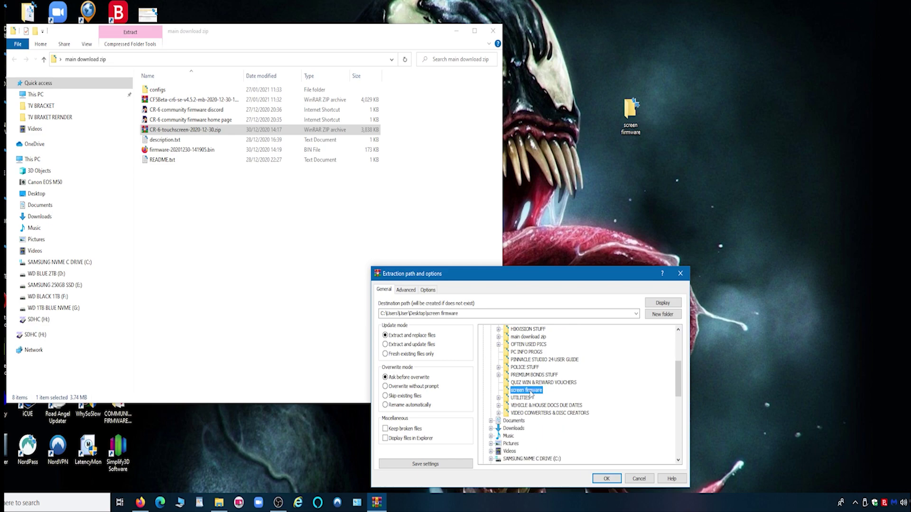
pyautogui.click(606, 479)
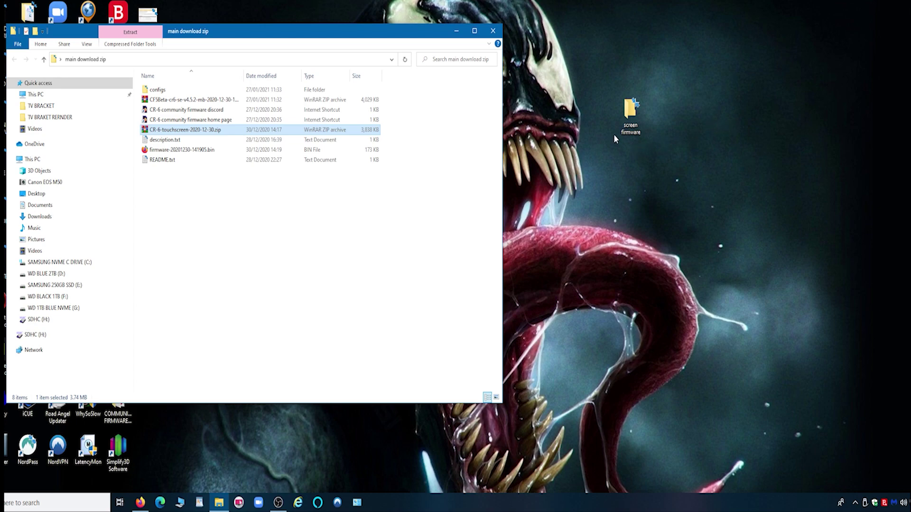
# - Open README.txt in the screen firmware folder, read the SD card formatting and touchscreen flashing instructions, and close both windows
pyautogui.doubleClick(629, 117)
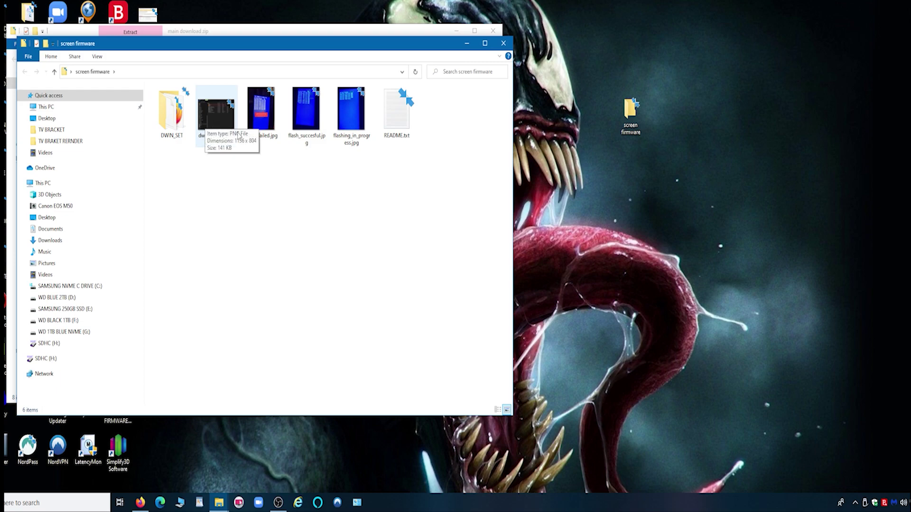
pyautogui.doubleClick(402, 111)
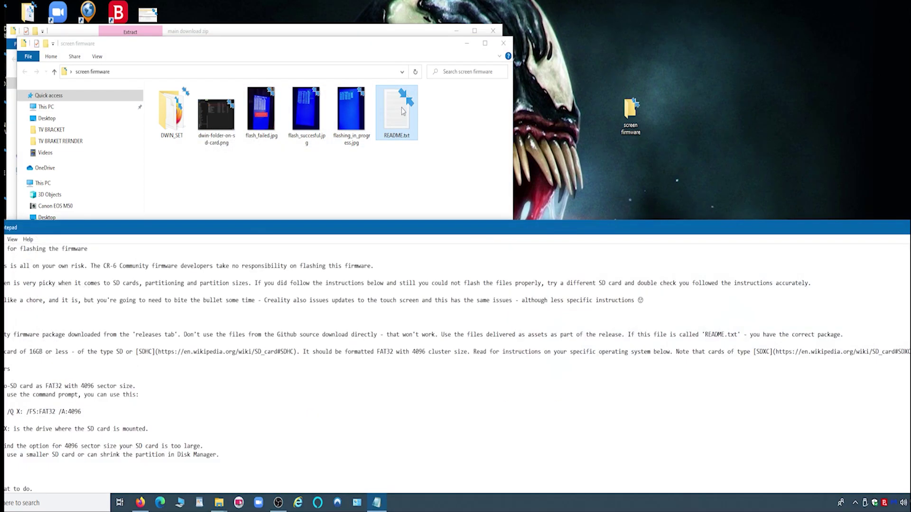
pyautogui.scroll(-3, 155, 280)
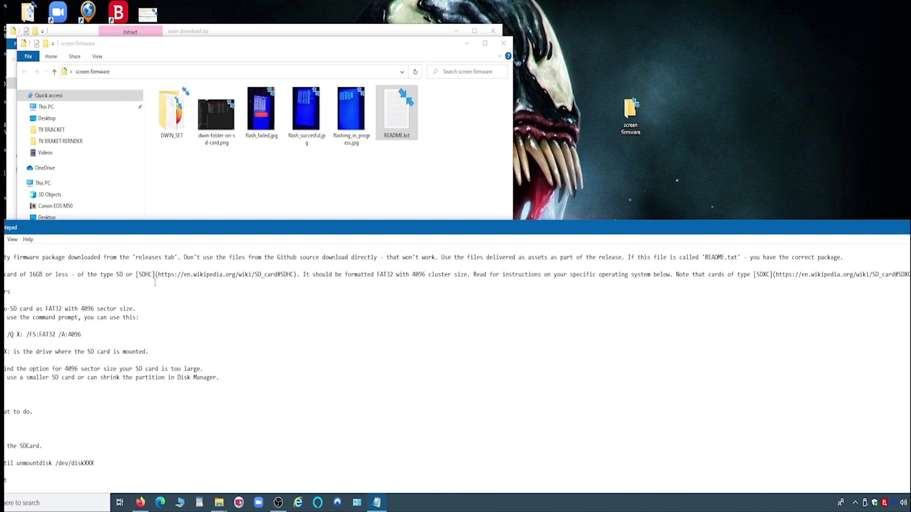
pyautogui.scroll(-2, 258, 332)
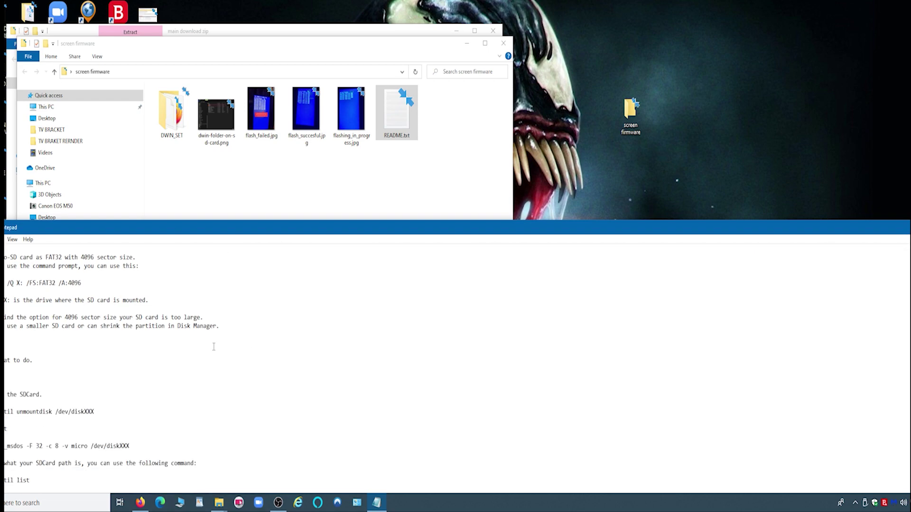
pyautogui.scroll(2, 213, 346)
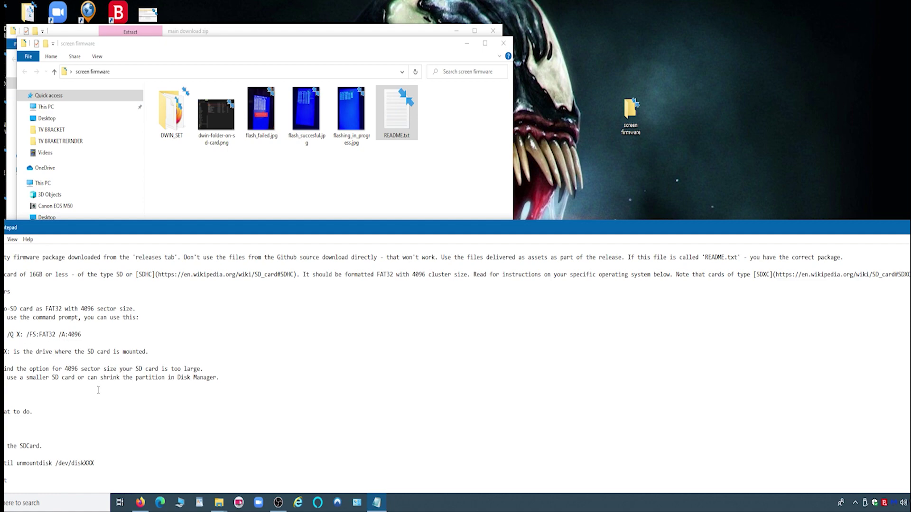
pyautogui.scroll(-10, 98, 390)
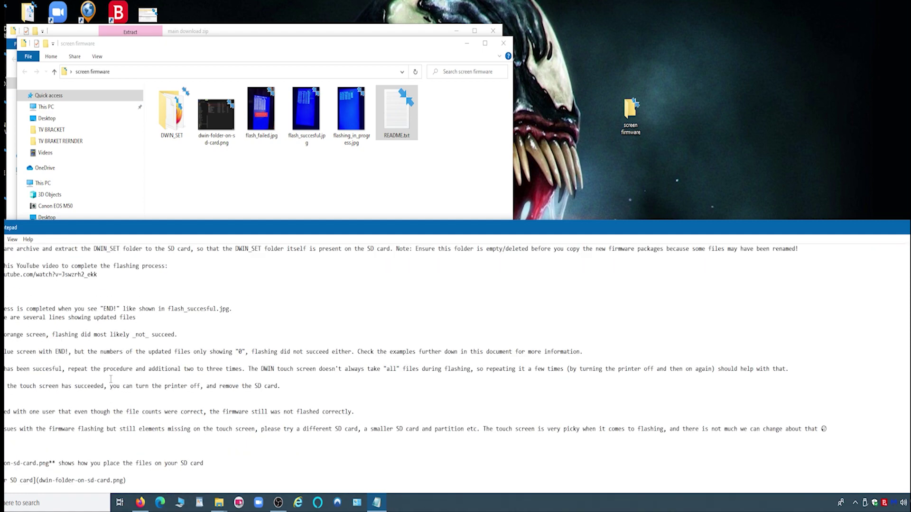
pyautogui.scroll(-1, 111, 379)
pyautogui.scroll(9, 118, 370)
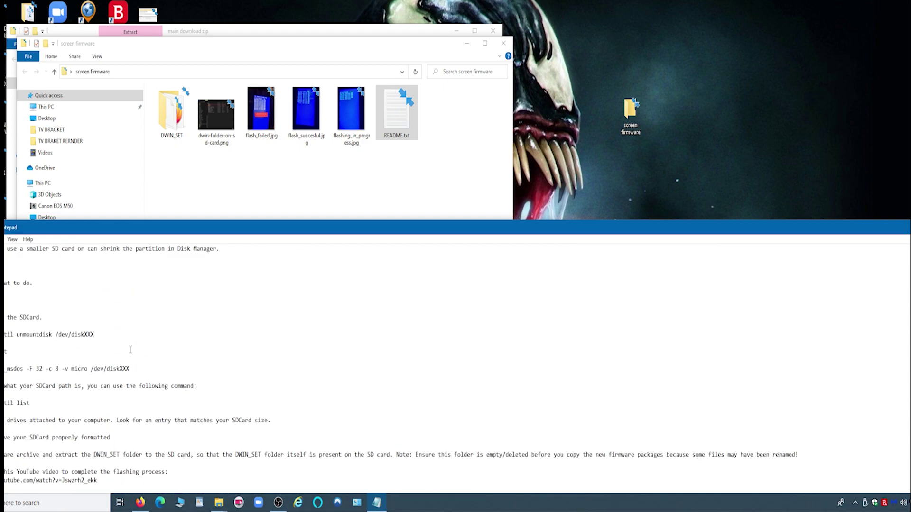
pyautogui.scroll(8, 130, 350)
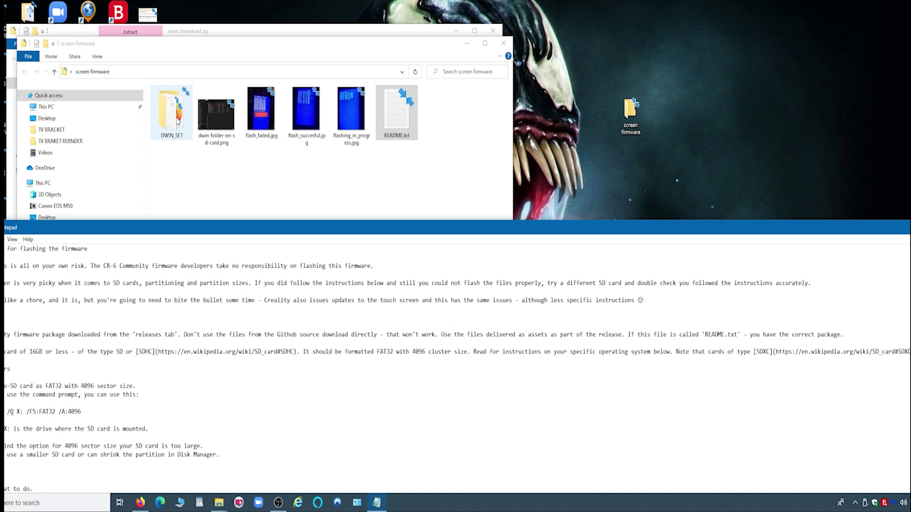
pyautogui.click(503, 43)
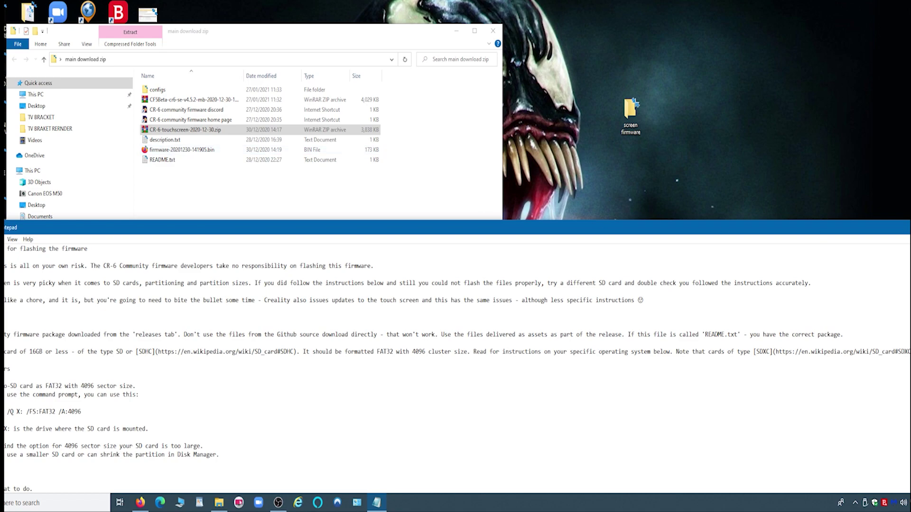
pyautogui.hotkey('alt', 'F4')
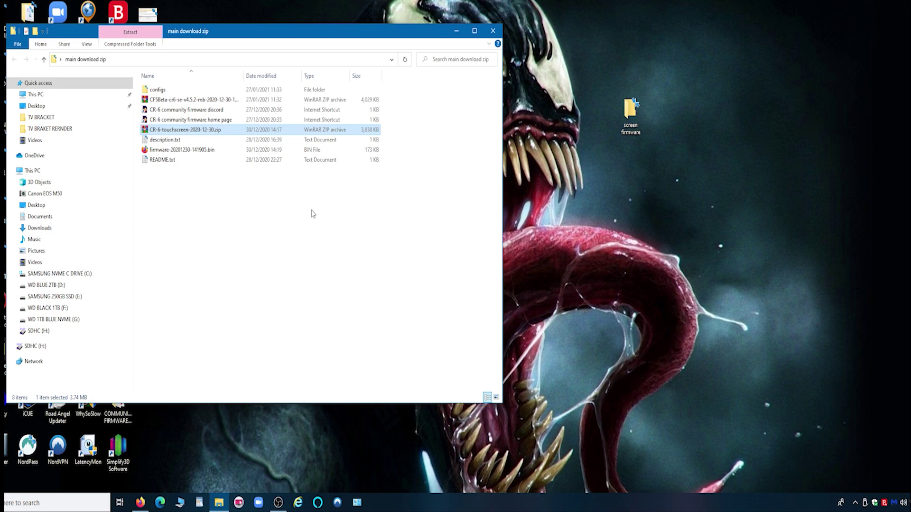
# - Copy firmware-20201230-141905.bin from the main download zip folder onto the SDHC (H:) card, with This PC open alongside
pyautogui.moveTo(241, 31); pyautogui.dragTo(609, 148)
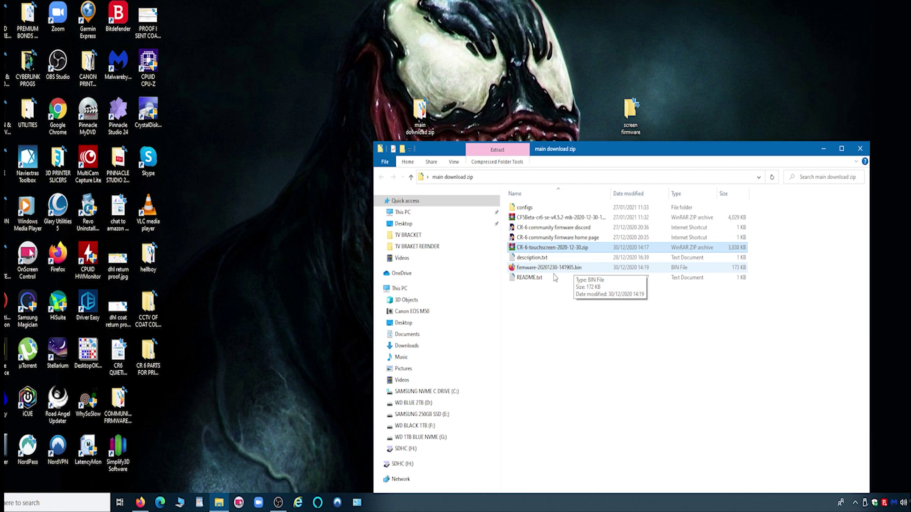
pyautogui.press('super+e')
pyautogui.moveTo(527, 271); pyautogui.dragTo(126, 217)
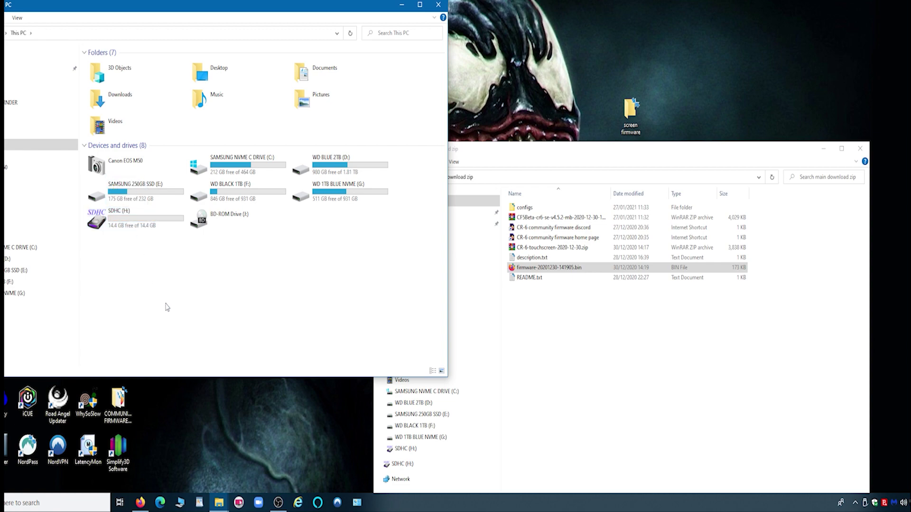
# - Check the SDHC (H:) card's contents for firmware-20201230-141905.bin, return to This PC, and safely eject the card
pyautogui.doubleClick(130, 218)
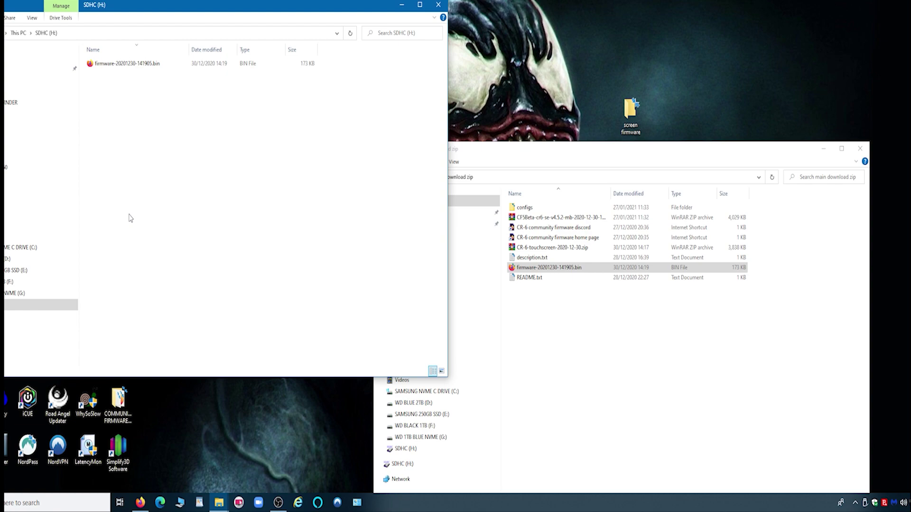
pyautogui.hotkey('alt', 'Left')
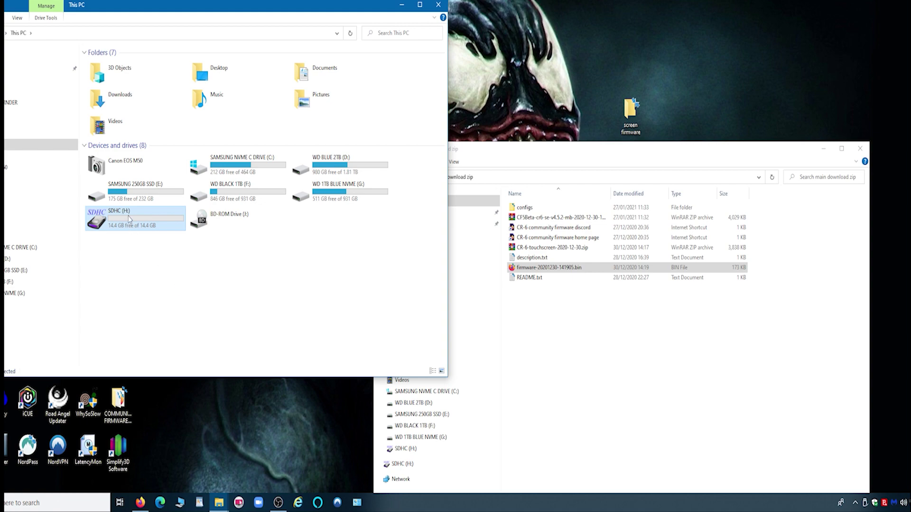
pyautogui.doubleClick(129, 219)
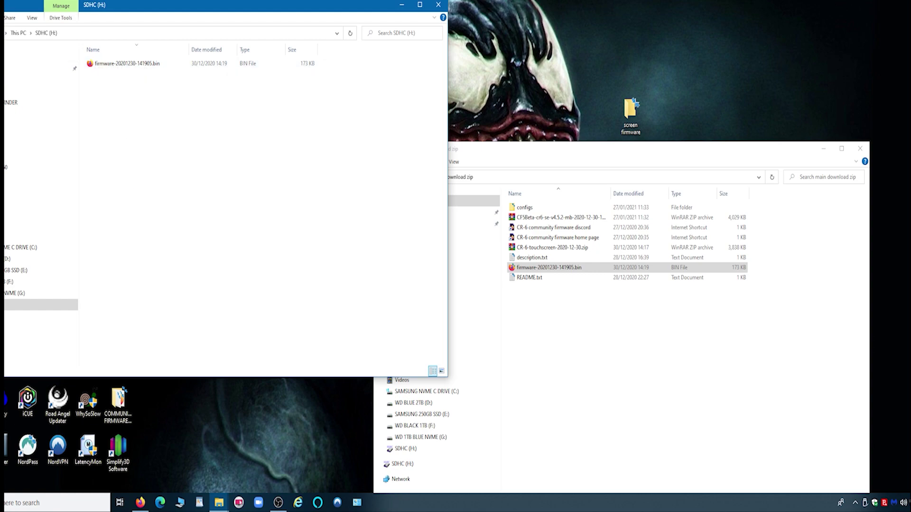
pyautogui.hotkey('alt', 'Left')
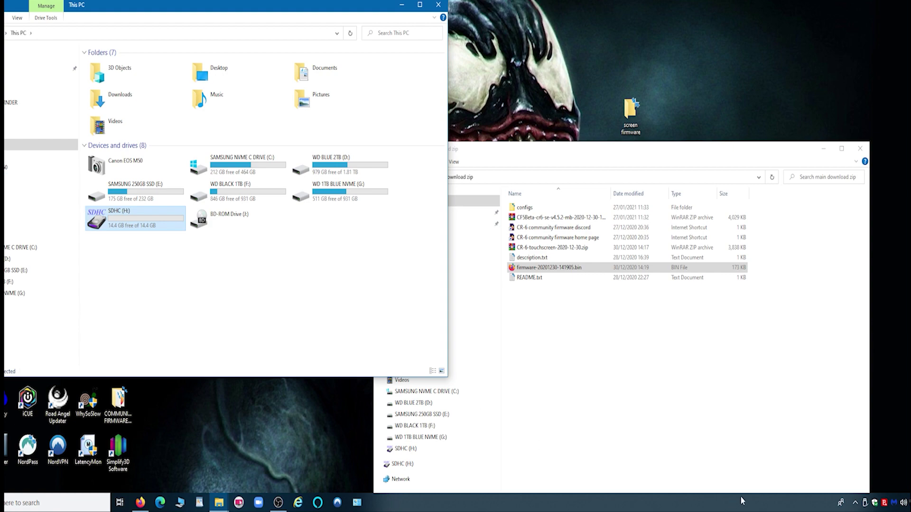
pyautogui.click(865, 506)
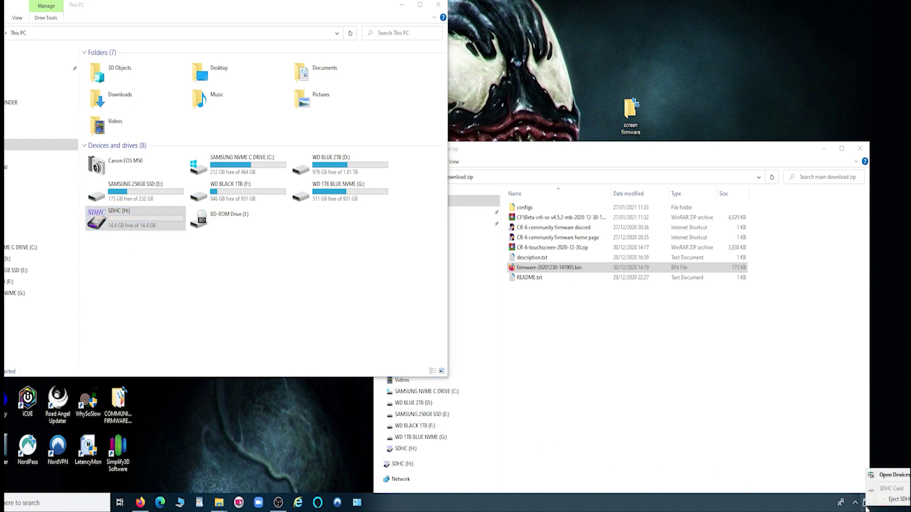
pyautogui.click(896, 499)
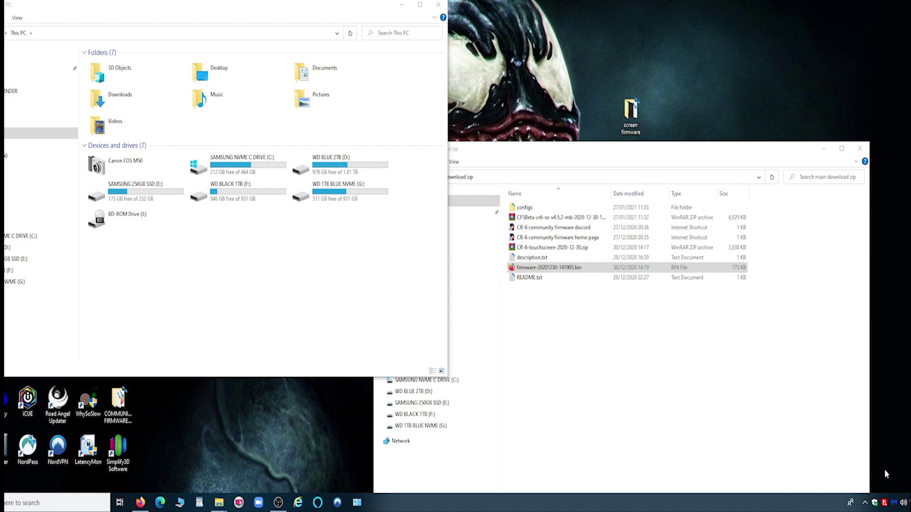